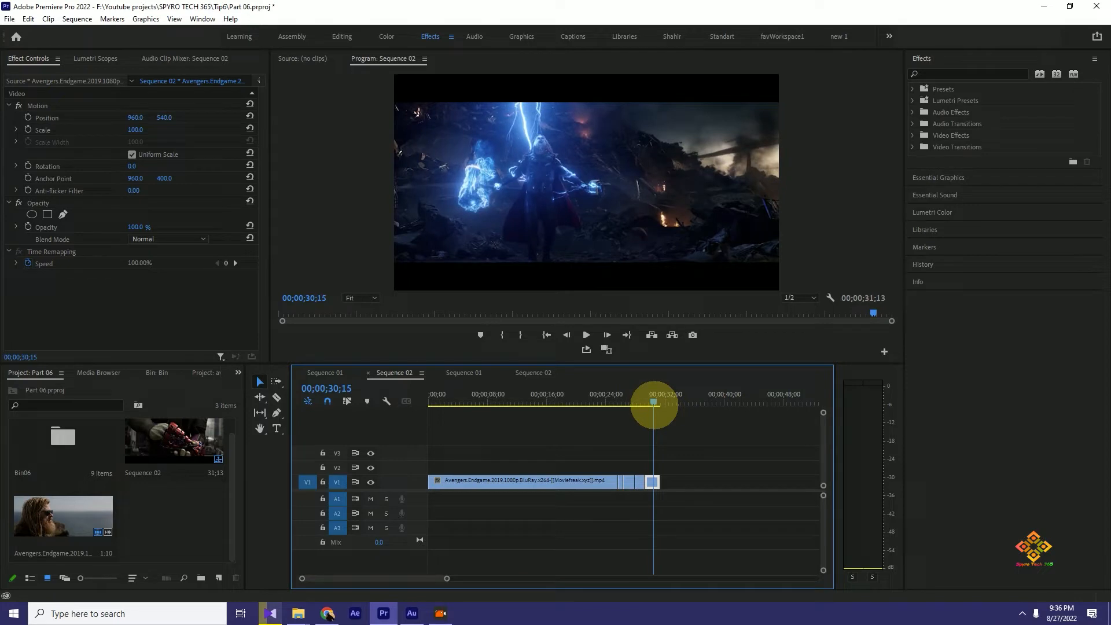
- Examine the Speed/Duration settings of the last clip on V1 and close them without changes
drag(654, 402, 649, 401)
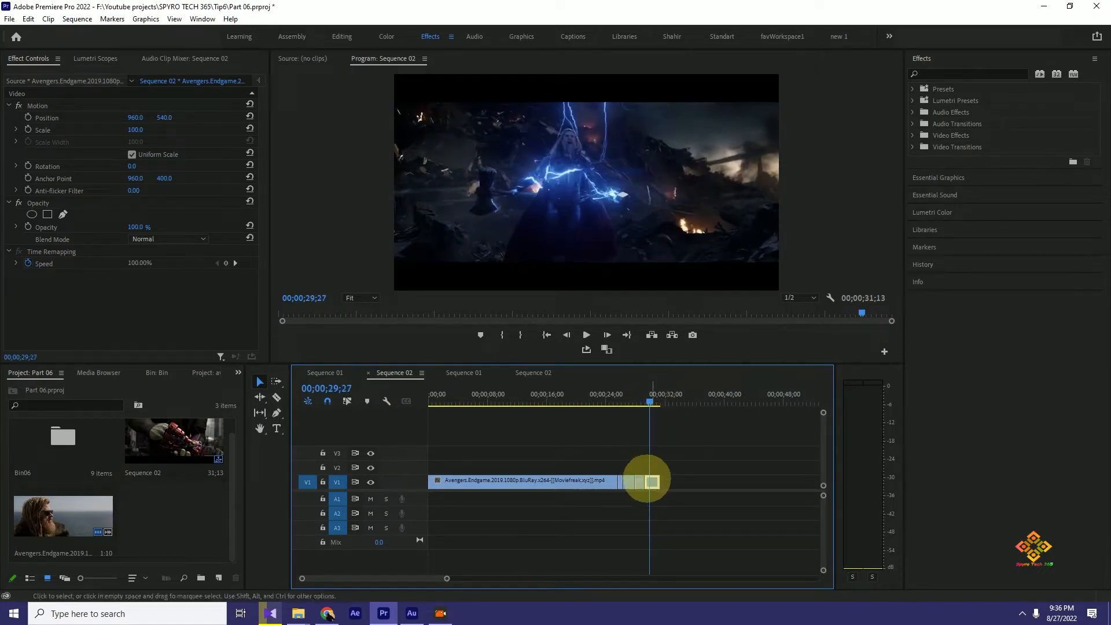
key(ctrl+r)
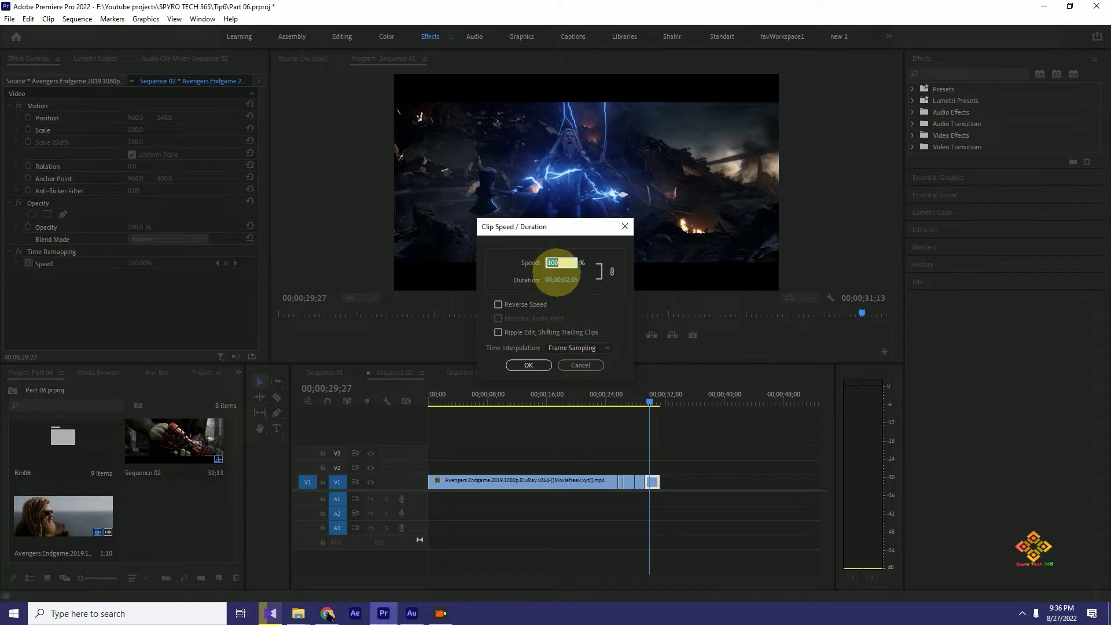
click(584, 363)
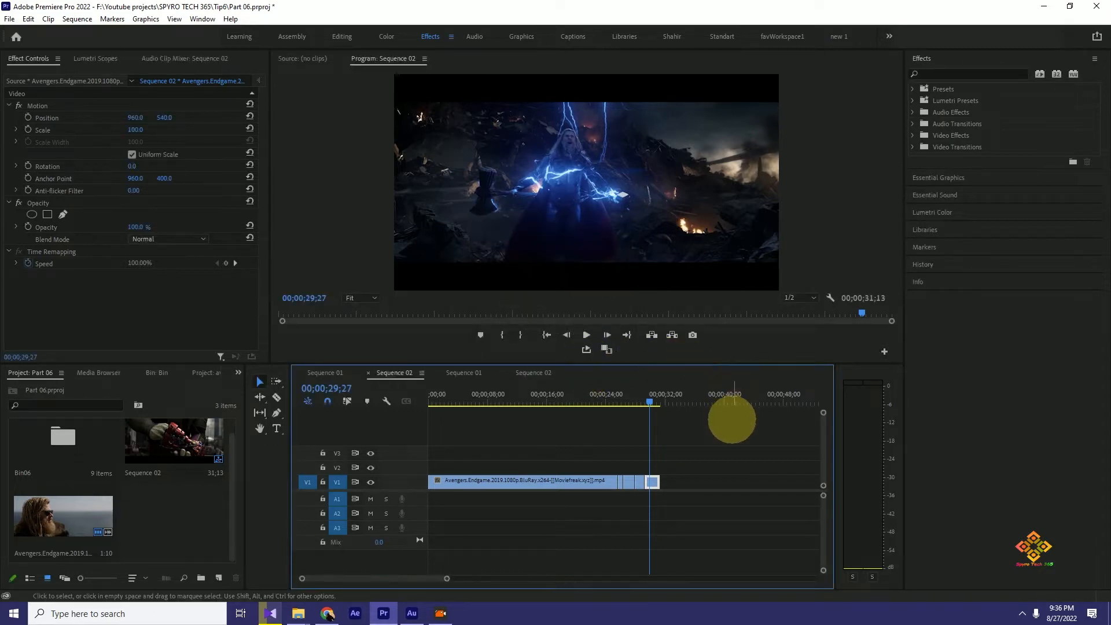
key(ctrl+r)
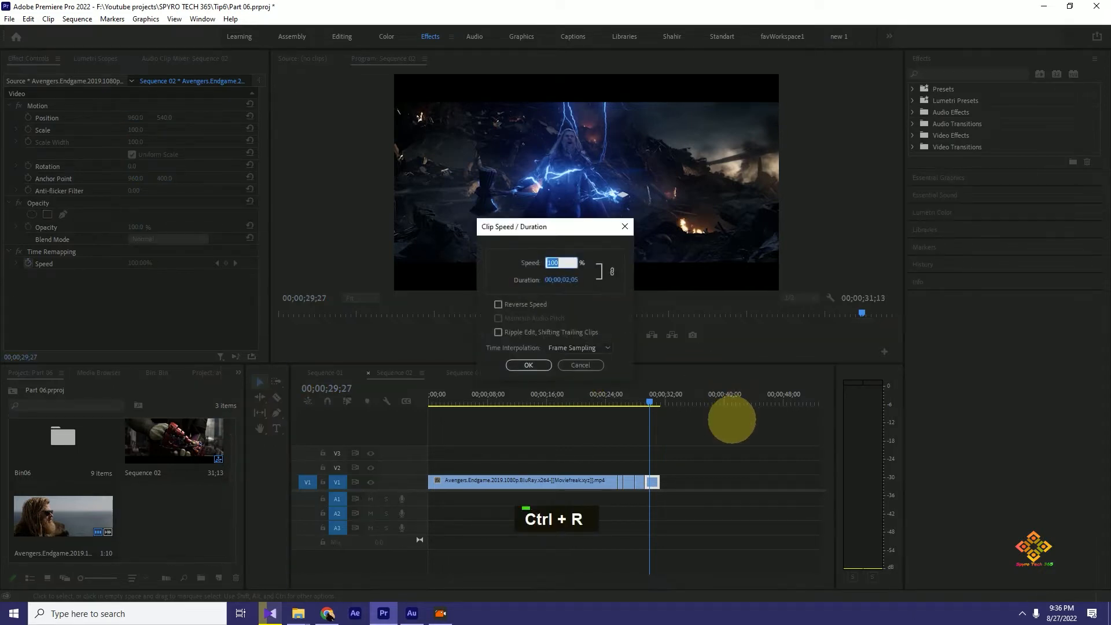
click(598, 371)
click(596, 366)
mouse_move(650, 401)
mouse_down()
mouse_move(612, 399)
mouse_move(650, 403)
mouse_up()
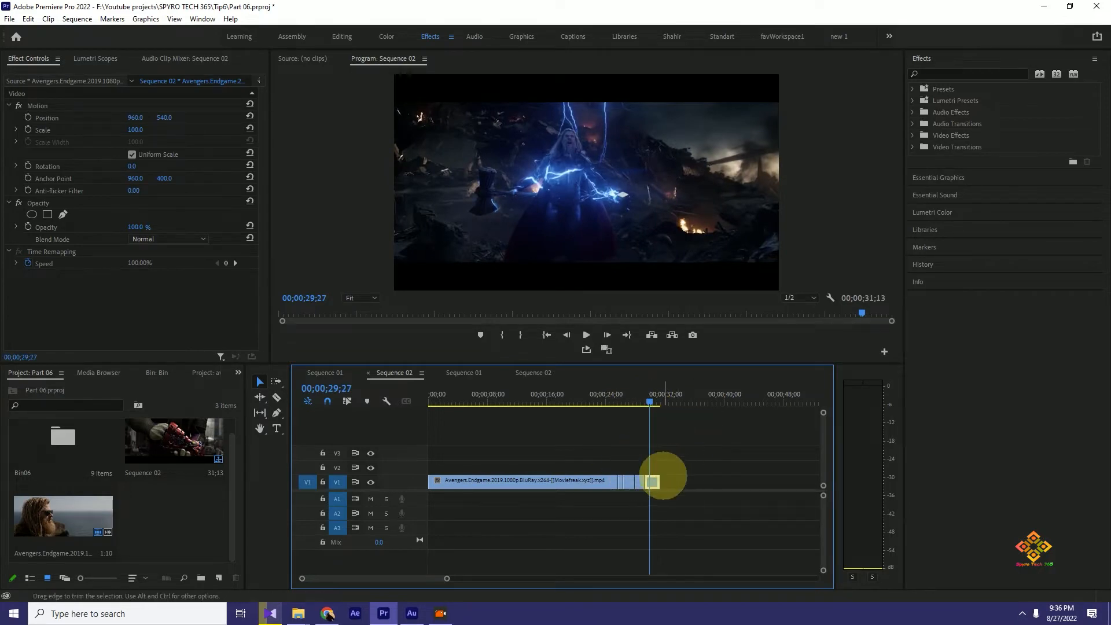
key(ctrl)
key(ctrl)
key(ctrl)
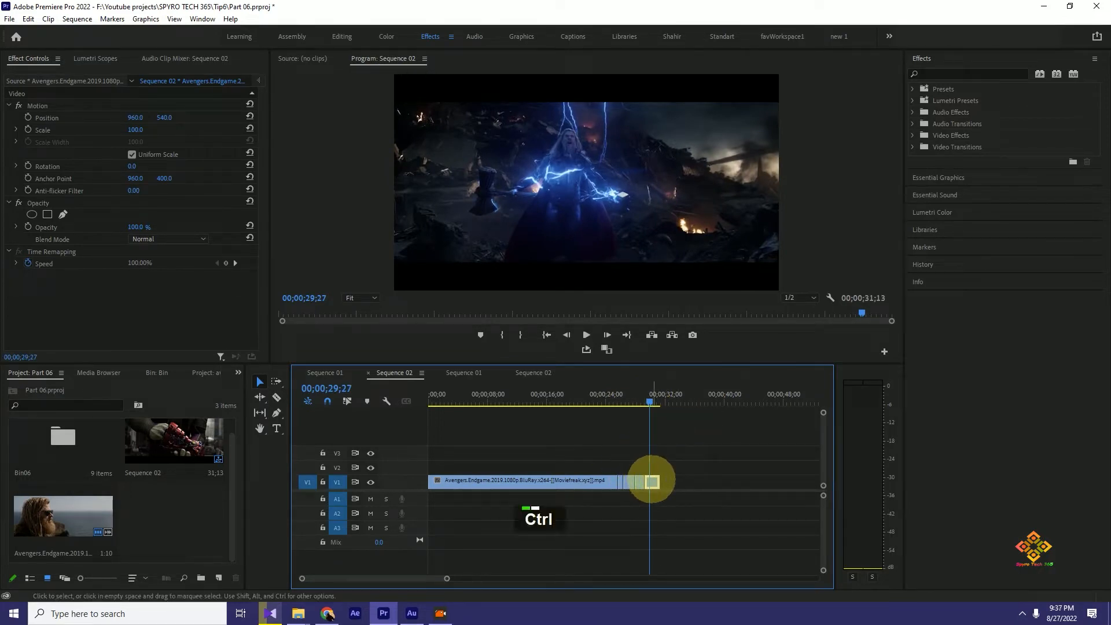
key(ctrl)
key(ctrl)
key(ctrl)
key(ctrl)
key(ctrl)
key(ctrl)
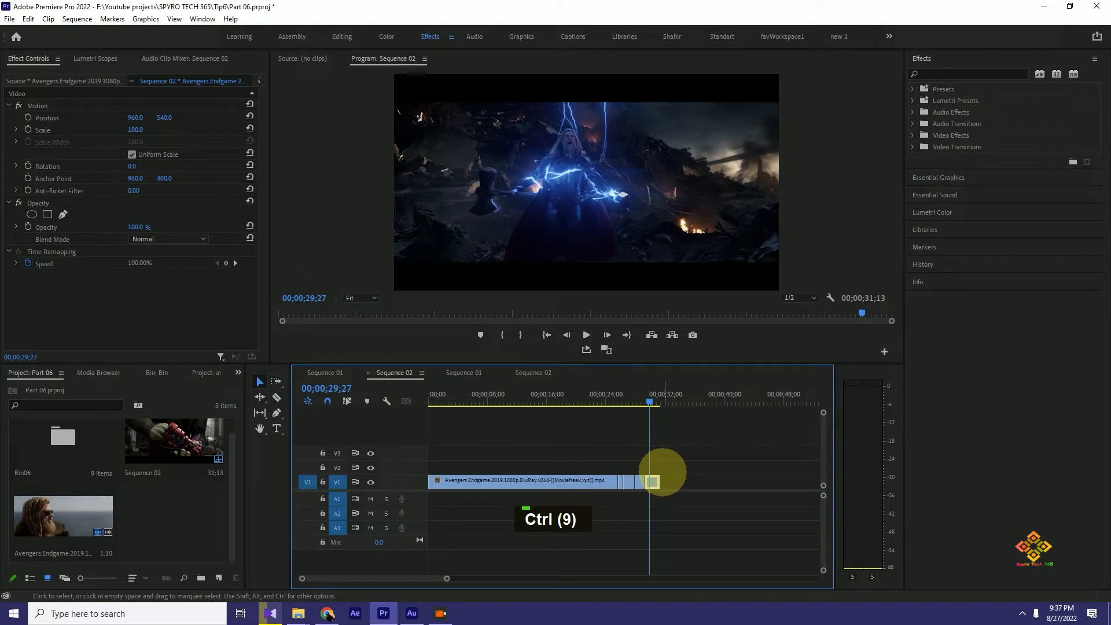
key(ctrl)
- Set the speed of the last clip on V1 to 130% and check the value in its Speed/Duration settings
key(ctrl+r)
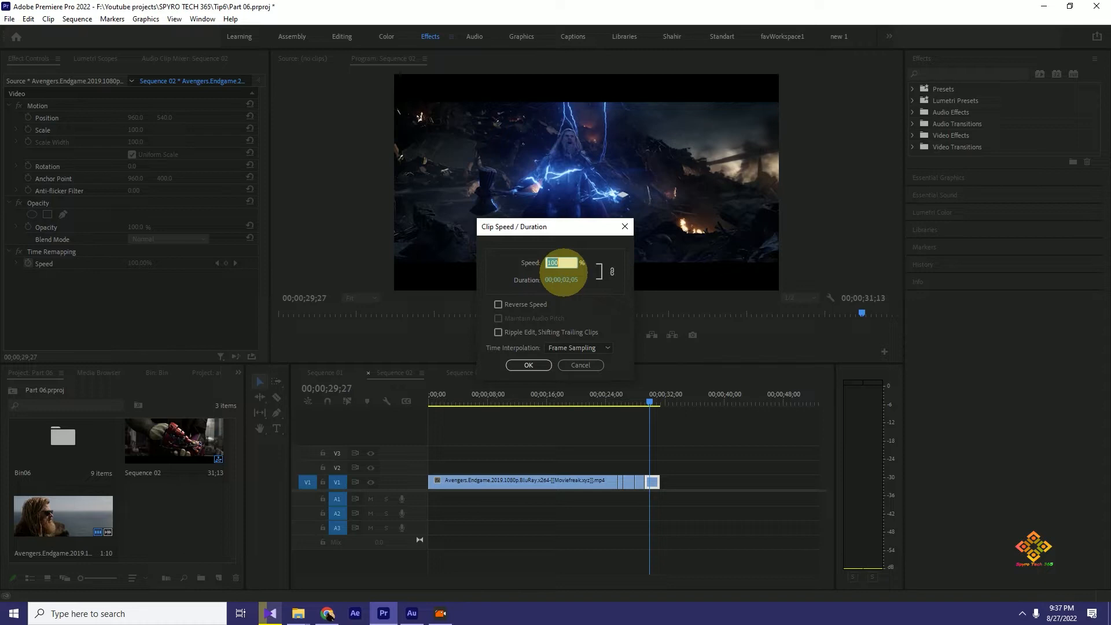
text(1)
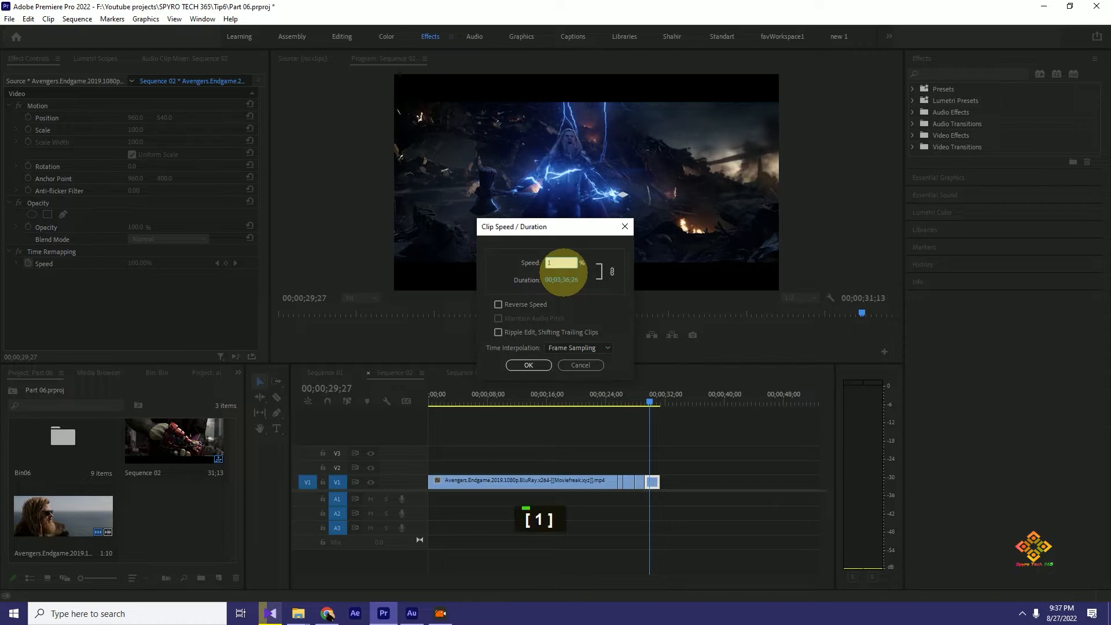
text(30)
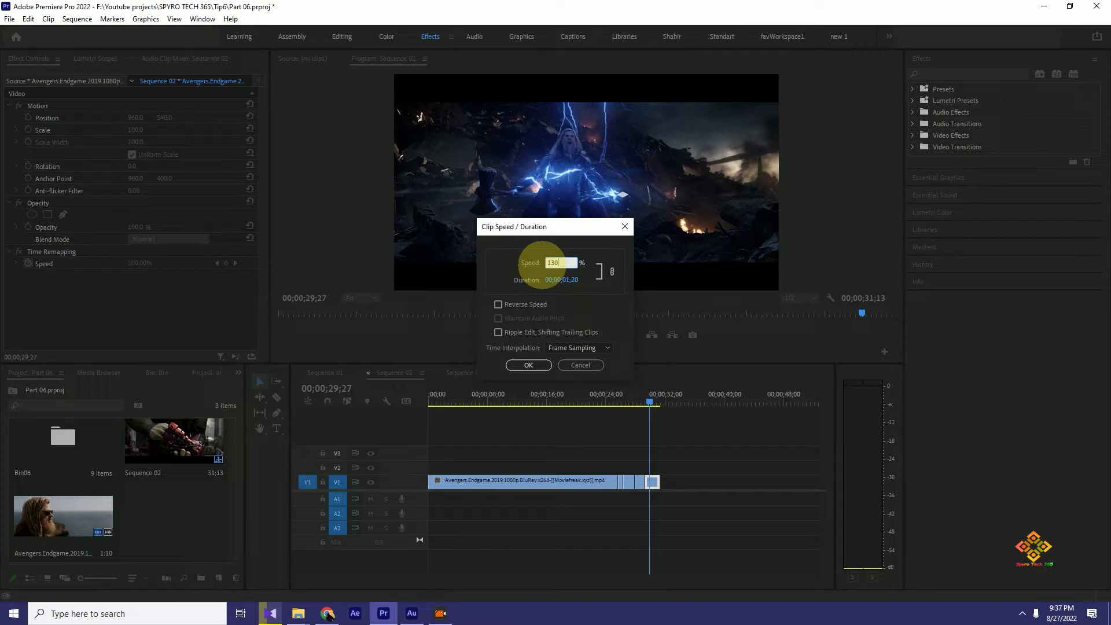
key(Return)
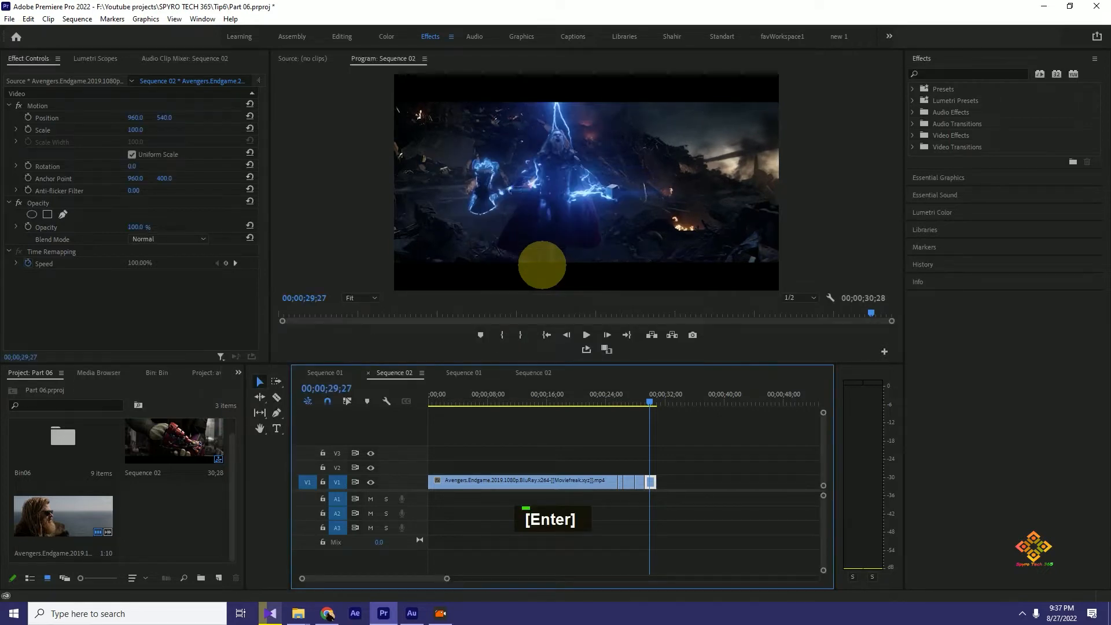
scroll(671, 480, up, 5)
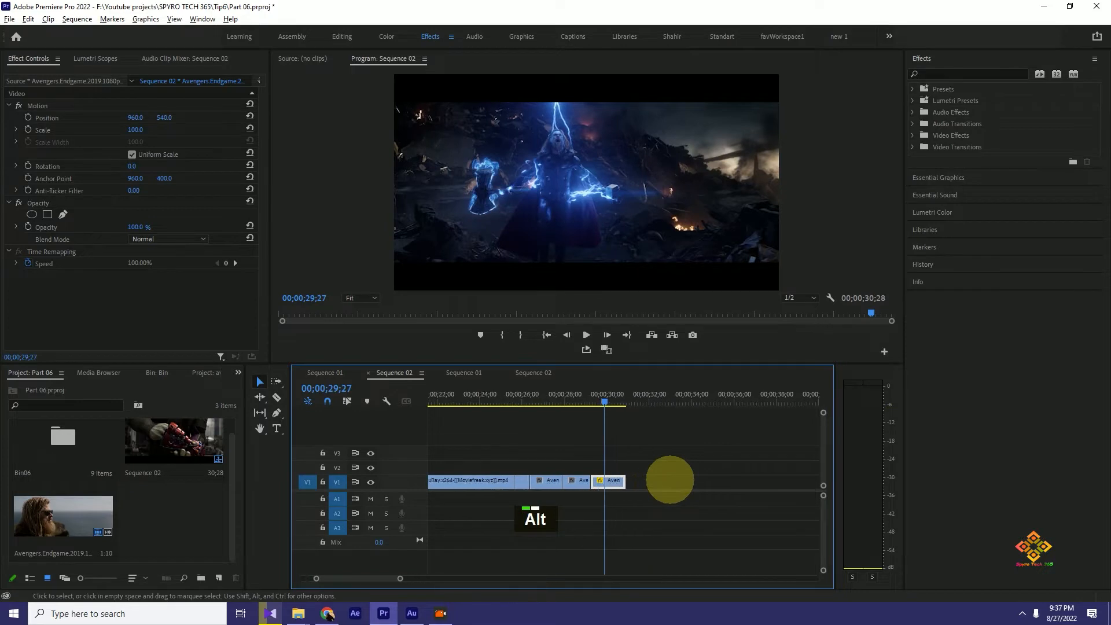
key(ctrl+r)
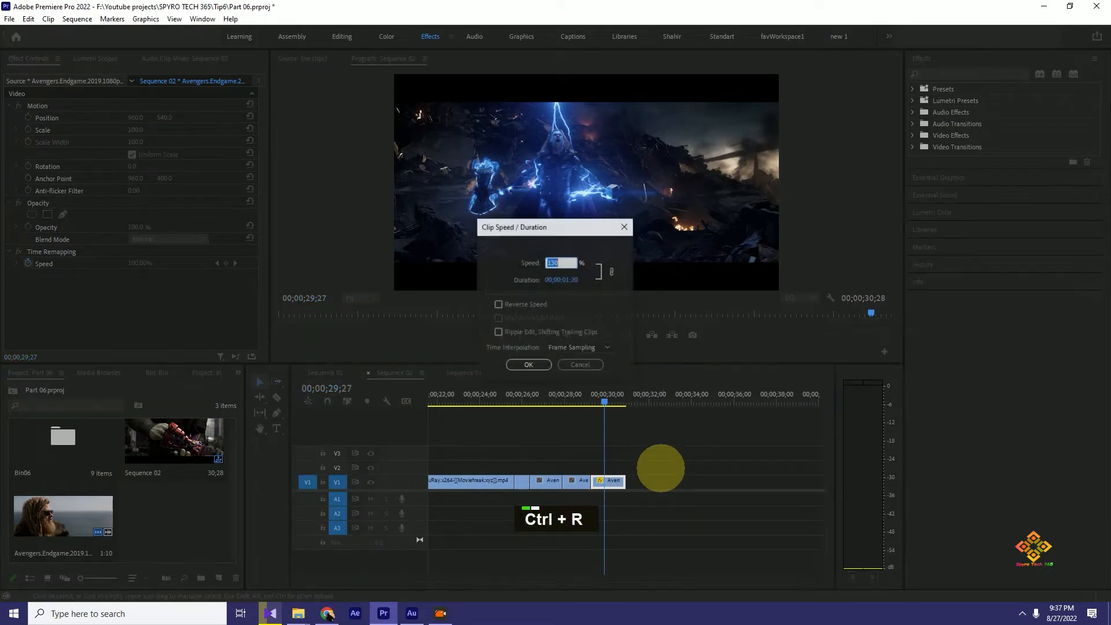
click(599, 365)
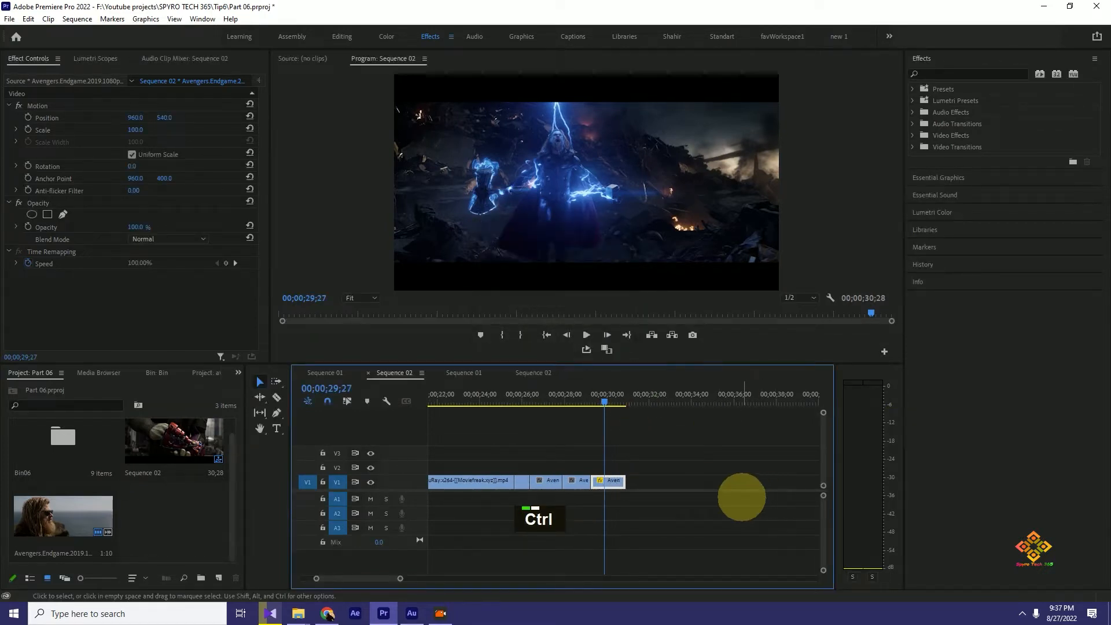
- Undo the last clip's 130% speed change and move the playhead to 00;00;30;11
key(ctrl+z)
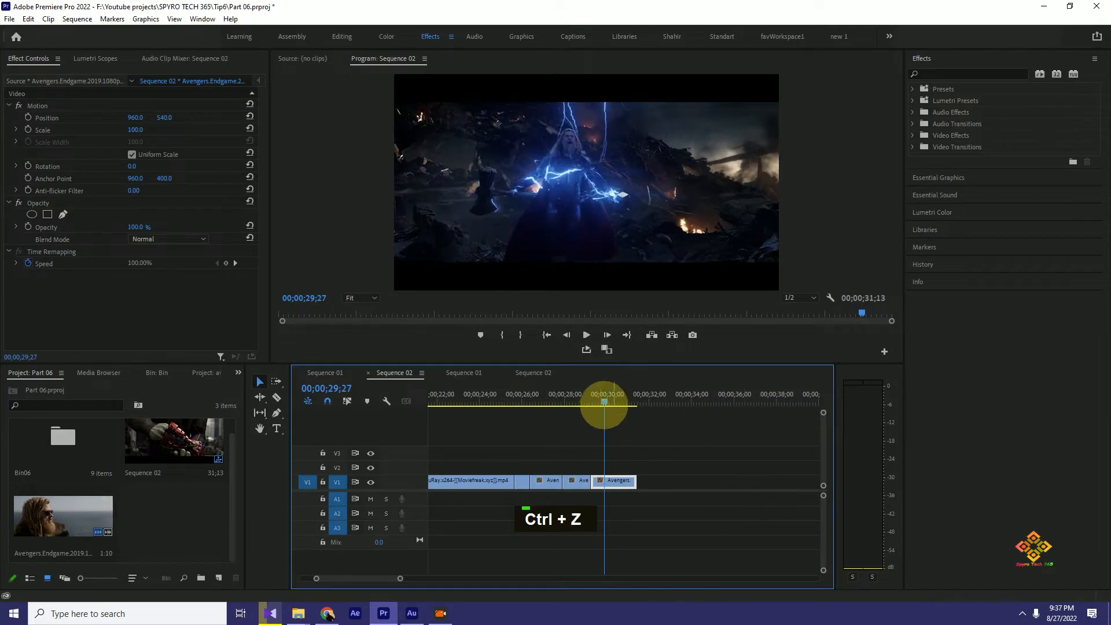
click(586, 400)
key(ctrl+z)
drag(586, 399, 616, 399)
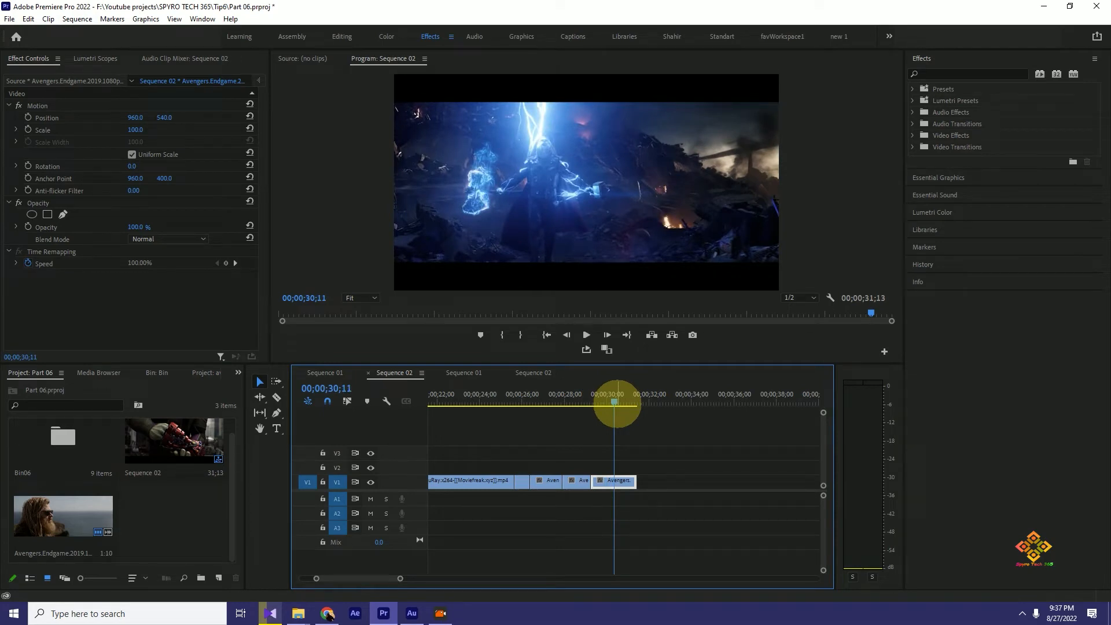
- Slow the last clip on V1 to 80% speed and check the value in its Speed/Duration settings
key(ctrl+r)
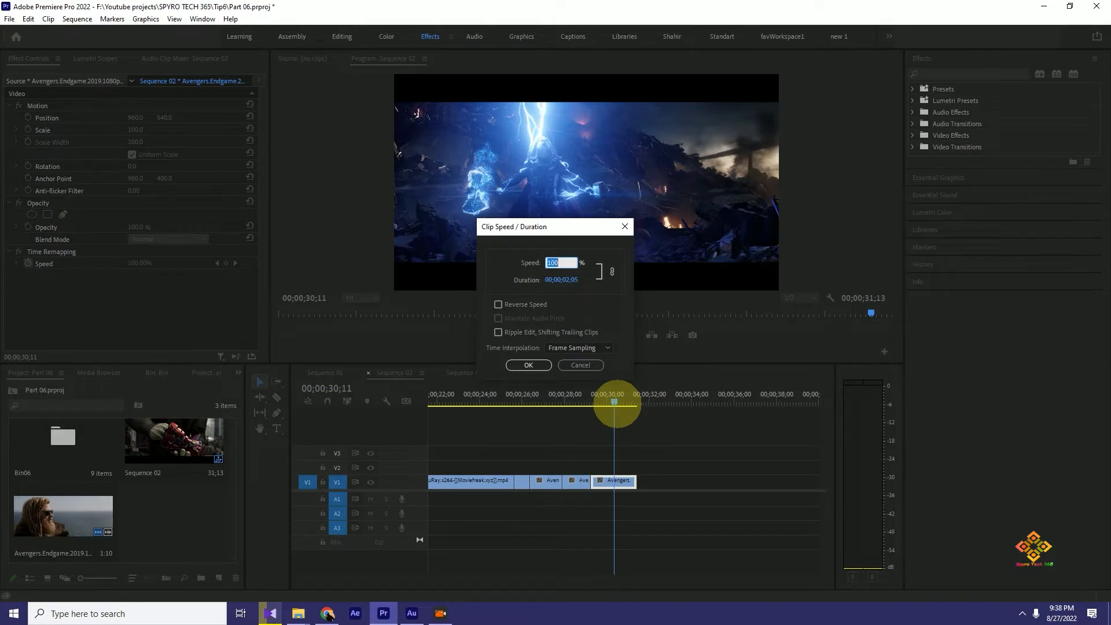
text(80)
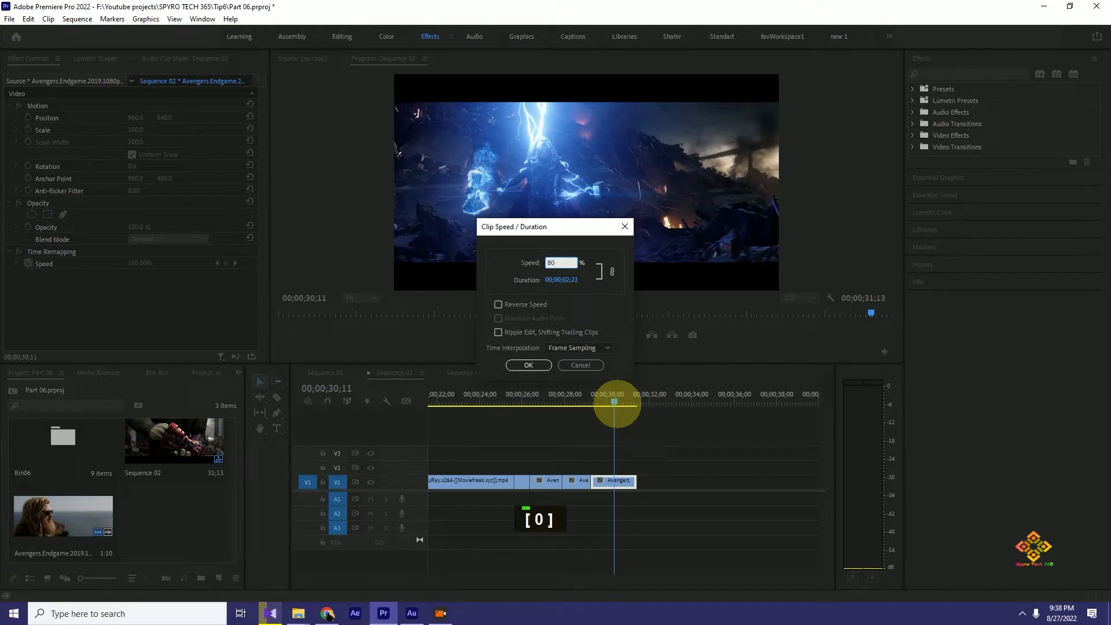
key(Return)
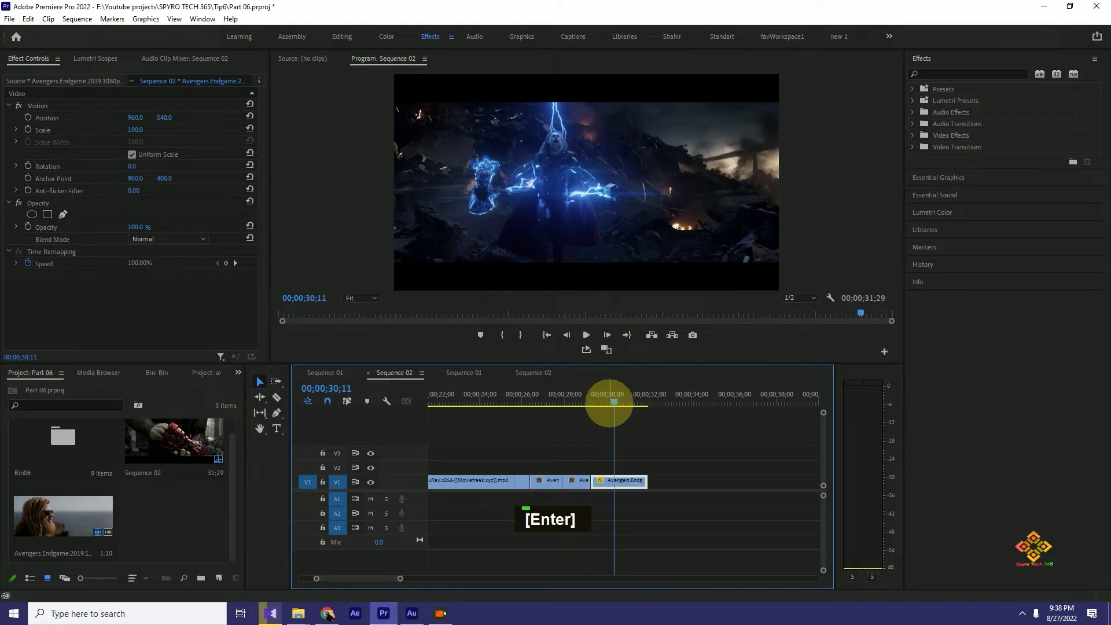
click(620, 399)
mouse_move(620, 401)
mouse_down()
mouse_move(602, 401)
mouse_move(612, 400)
mouse_up()
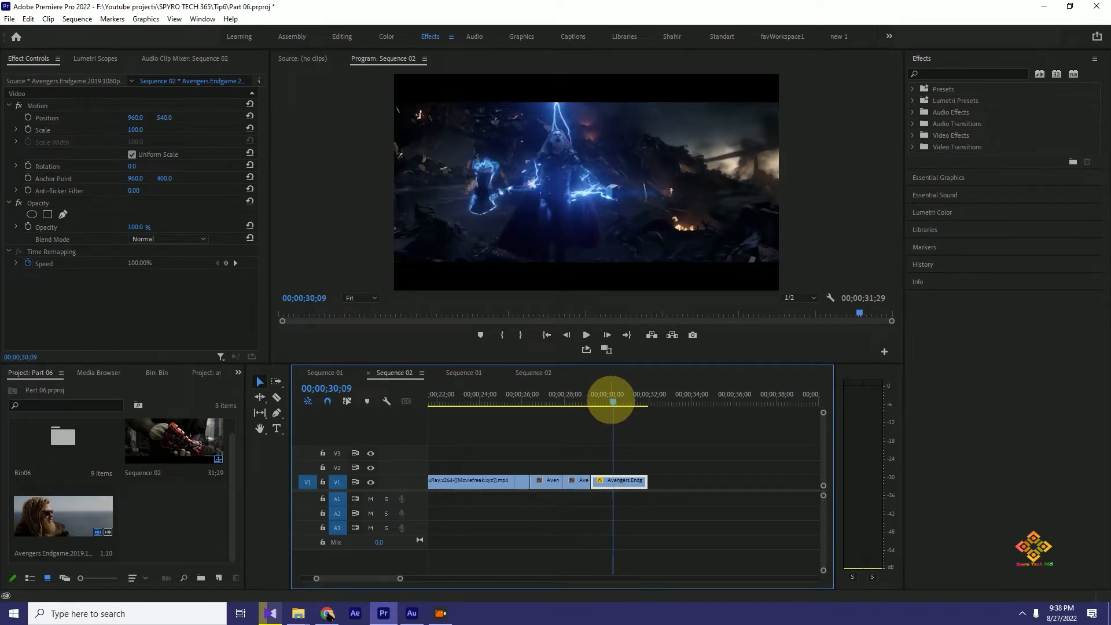
key(ctrl+r)
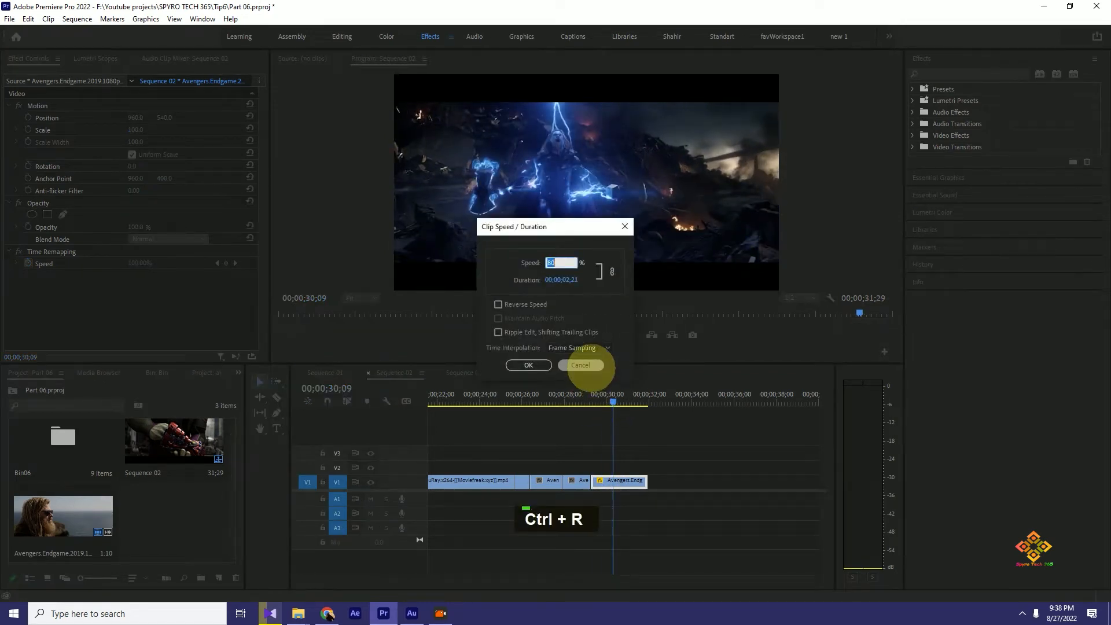
click(581, 365)
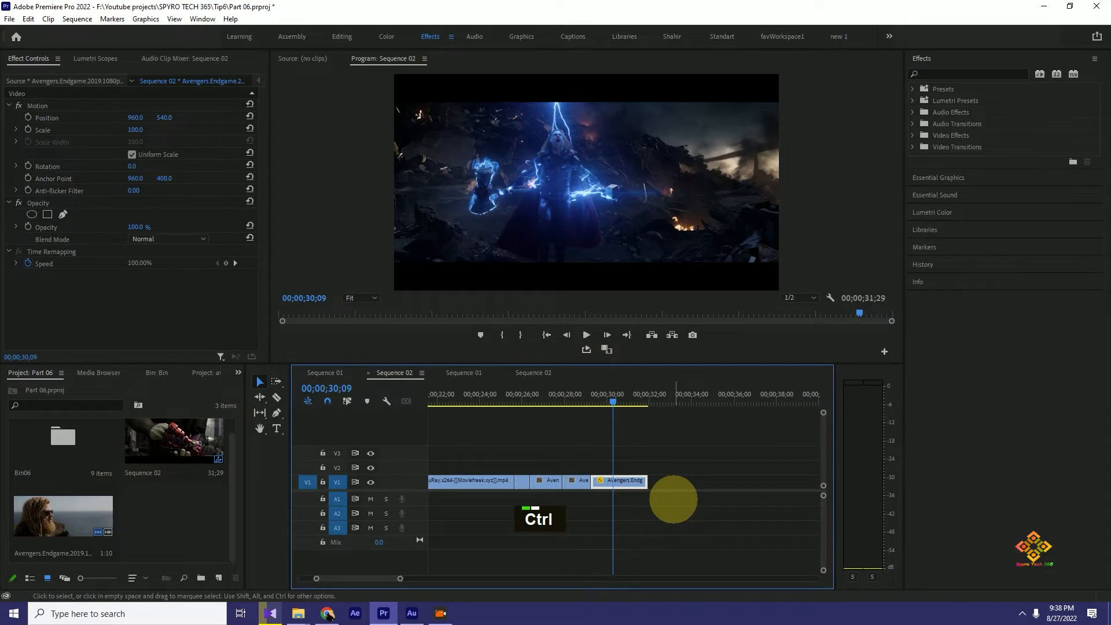
- Undo the last clip's 80% speed change and place the playhead at 00;00;30;10
key(ctrl+z)
key(ctrl)
key(ctrl)
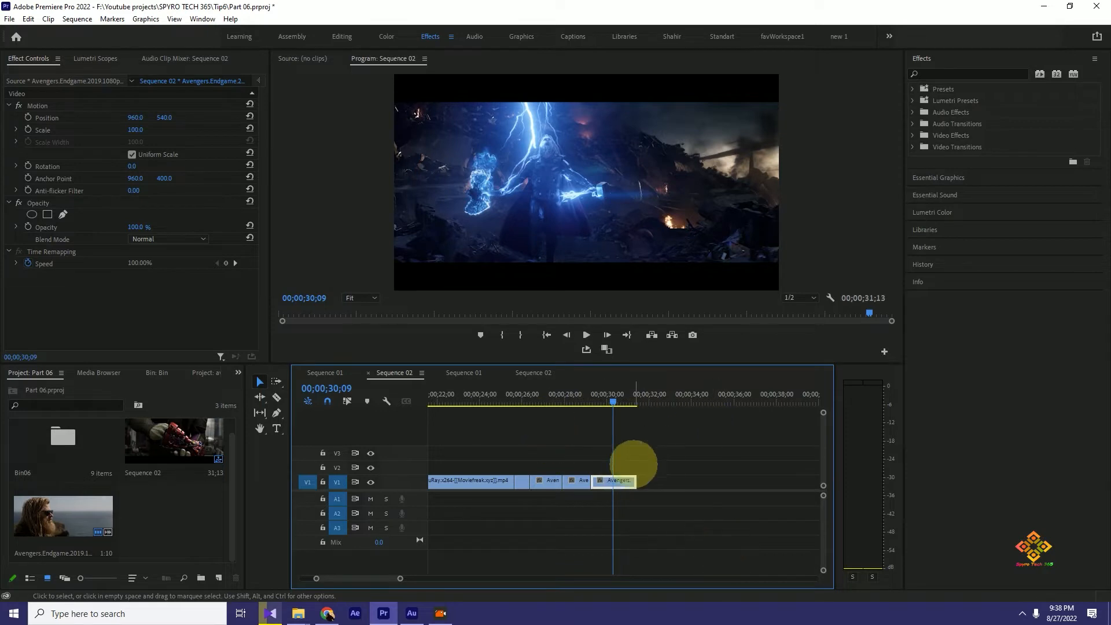
click(614, 398)
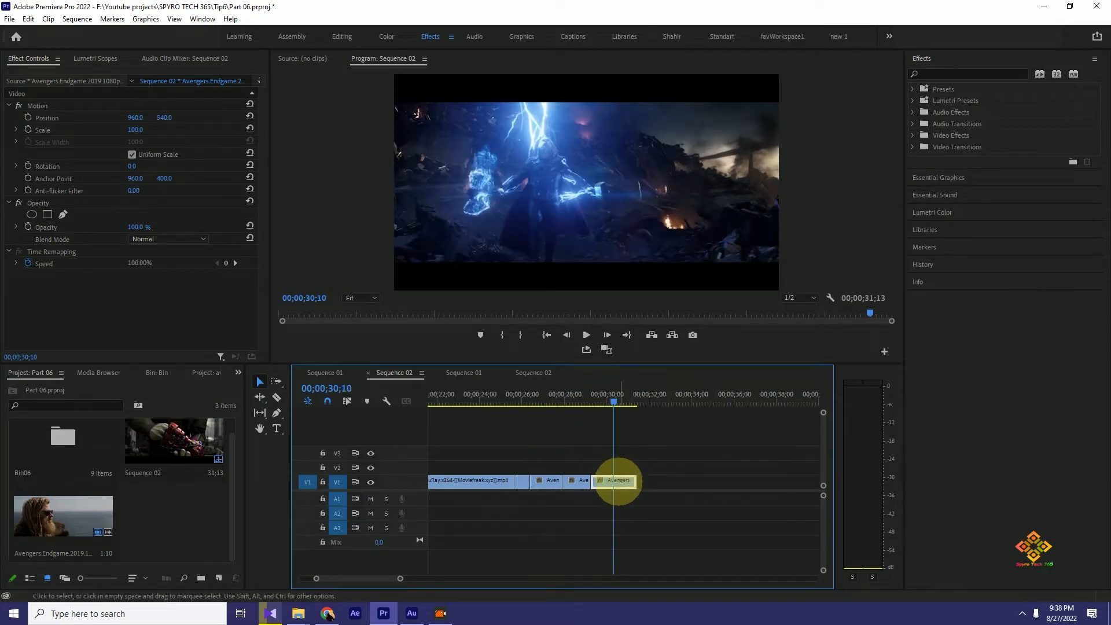
- Set the duration of the last clip on V1 to 00;00;02;00 in its Speed/Duration settings and scrub through the clip
right_click(618, 480)
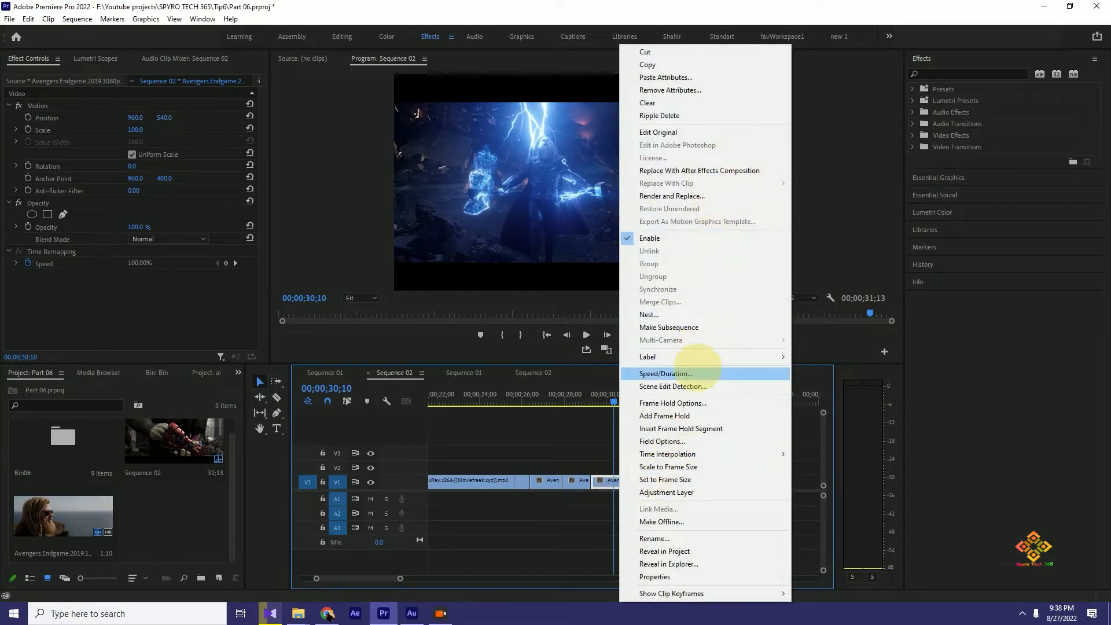
click(654, 373)
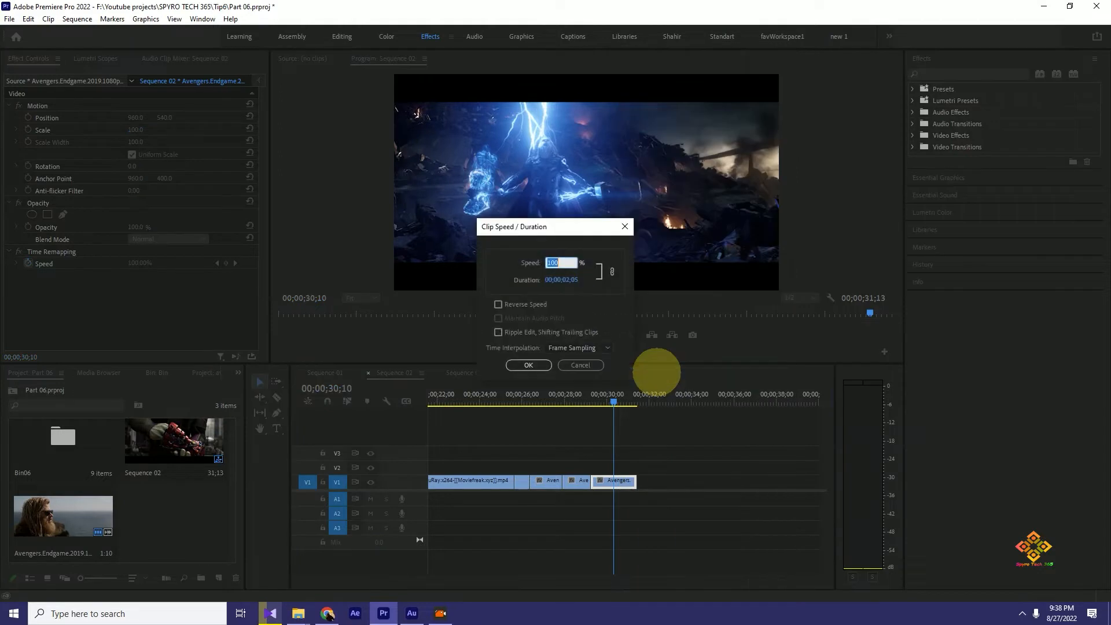
click(573, 280)
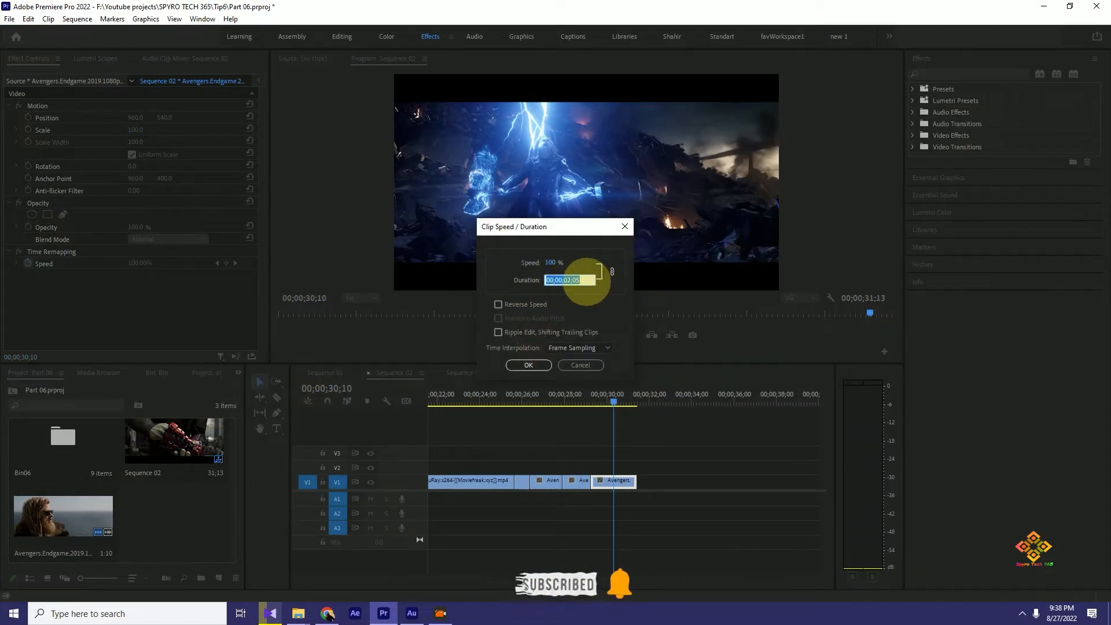
click(587, 281)
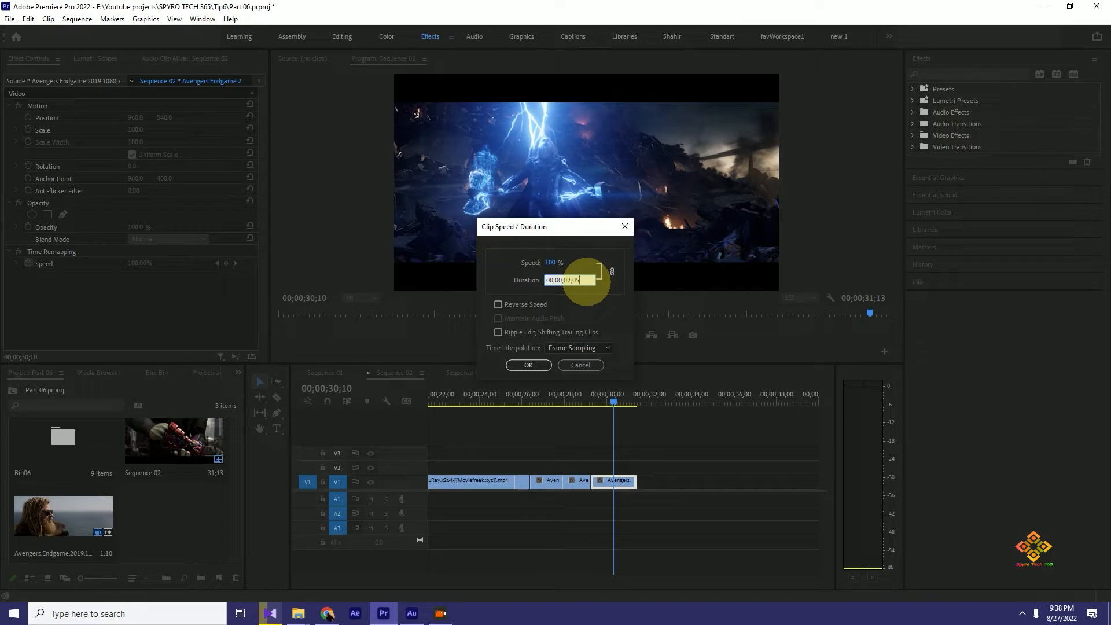
key(BackSpace)
key(BackSpace)
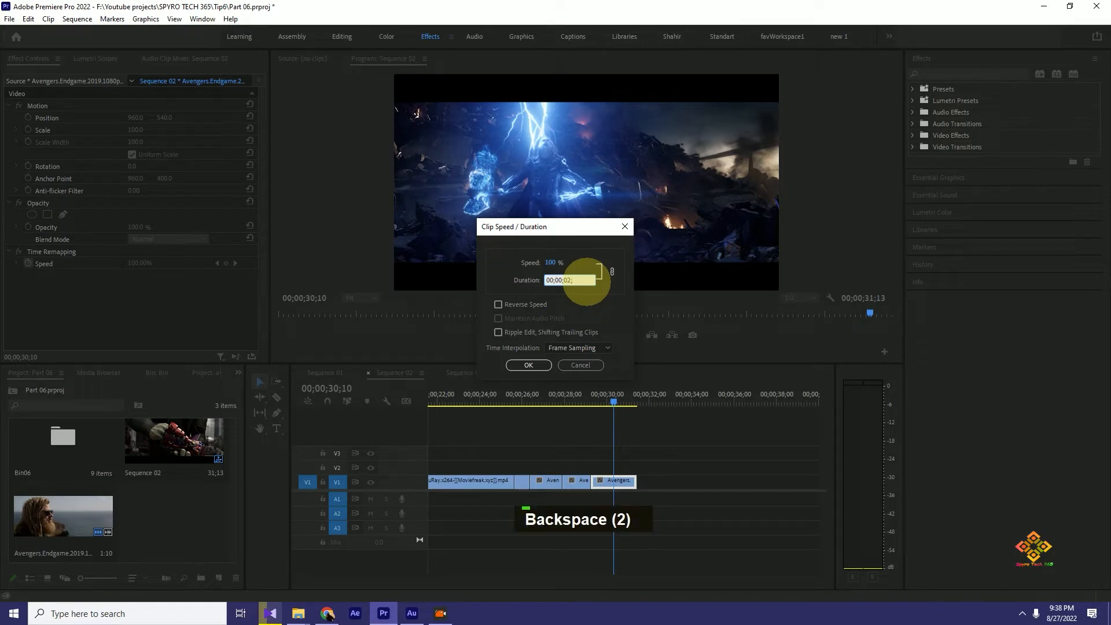
text(00)
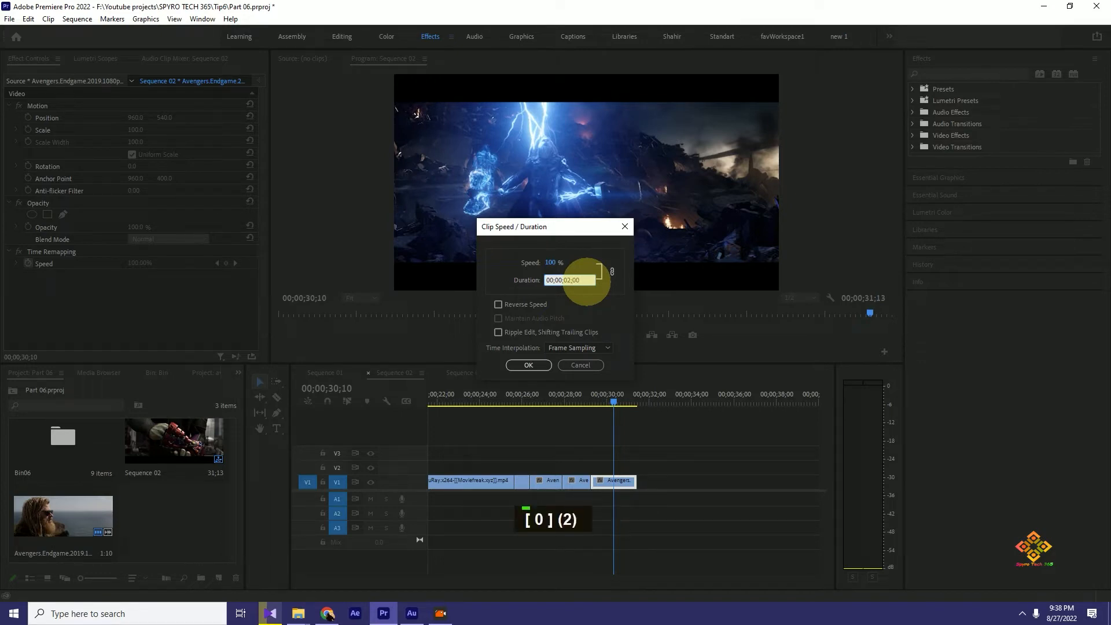
key(Return)
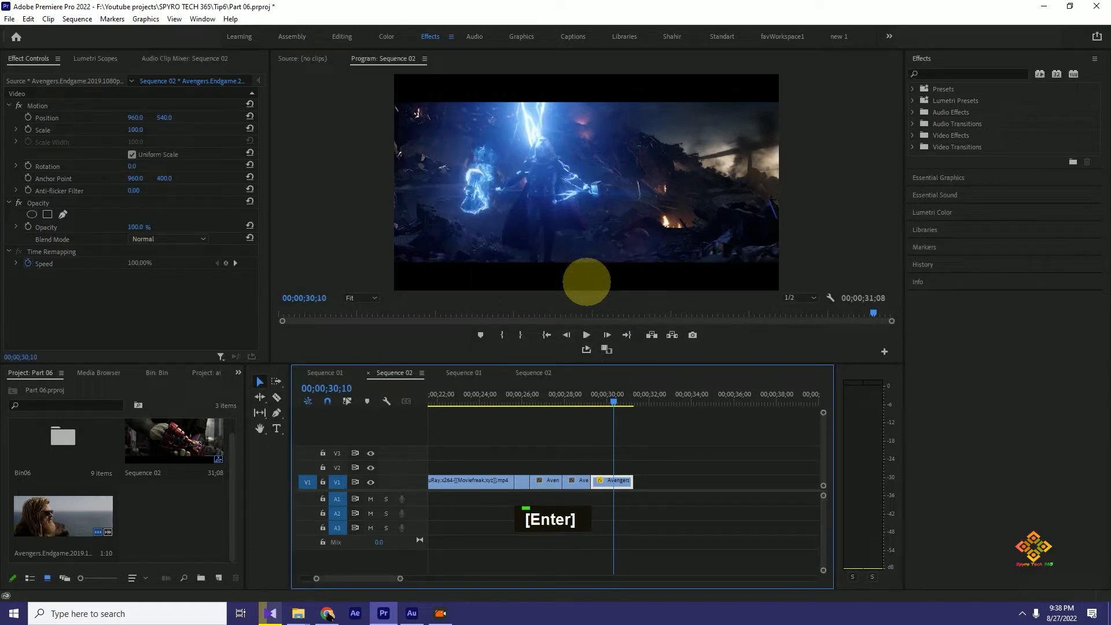
mouse_move(617, 401)
mouse_down()
mouse_move(601, 400)
mouse_move(627, 398)
mouse_move(608, 403)
mouse_up()
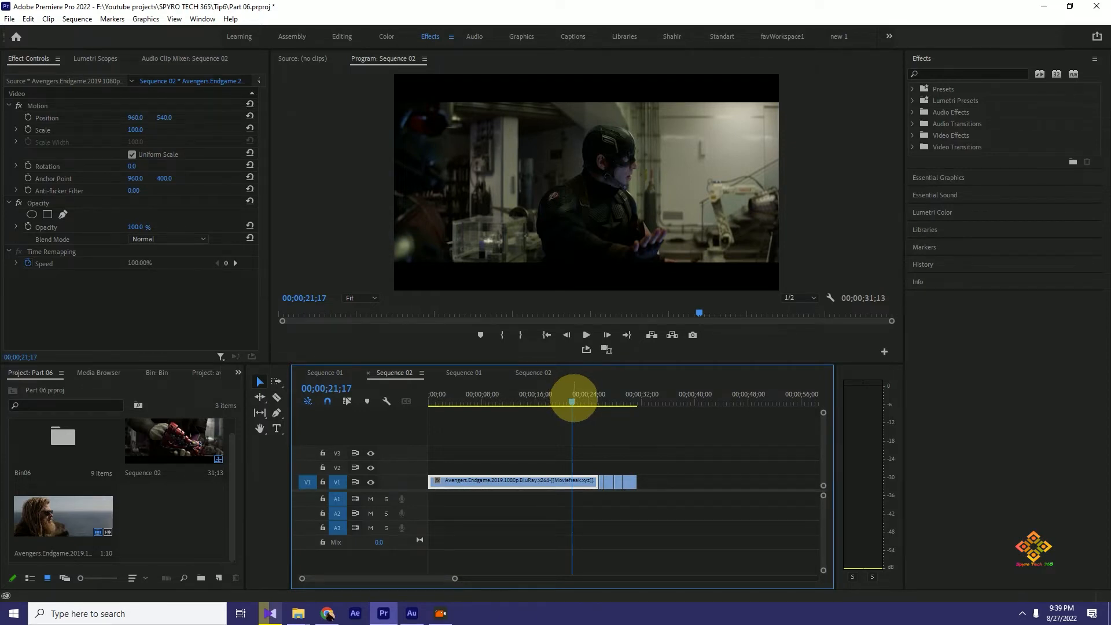
- Mark an in point at 00;00;20;15 and an out point at 00;00;31;09 in Sequence 02
click(565, 400)
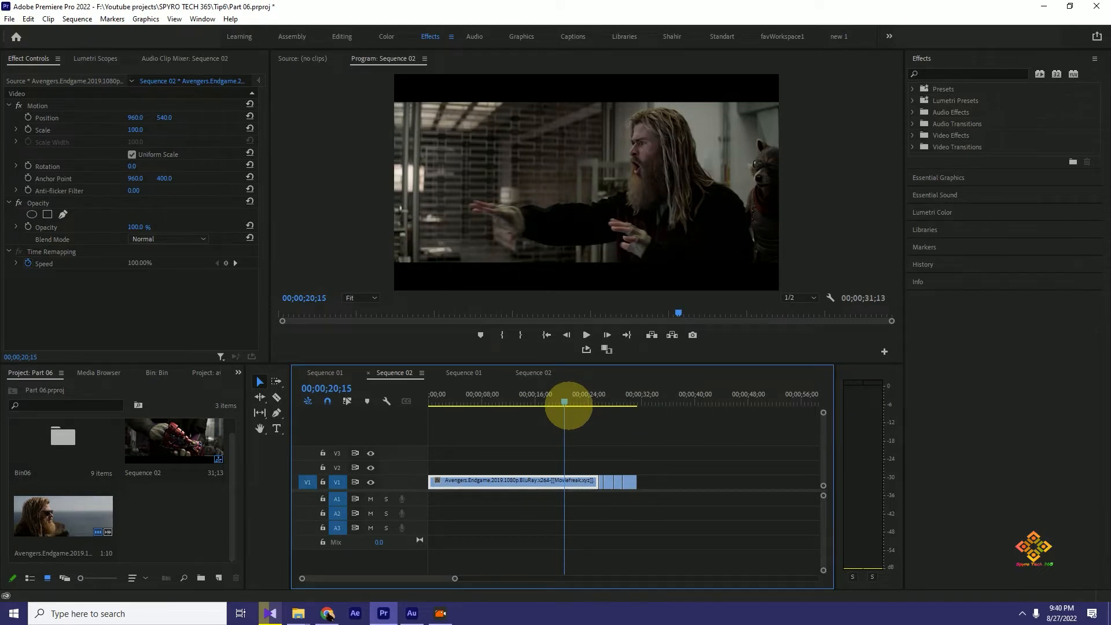
key(i)
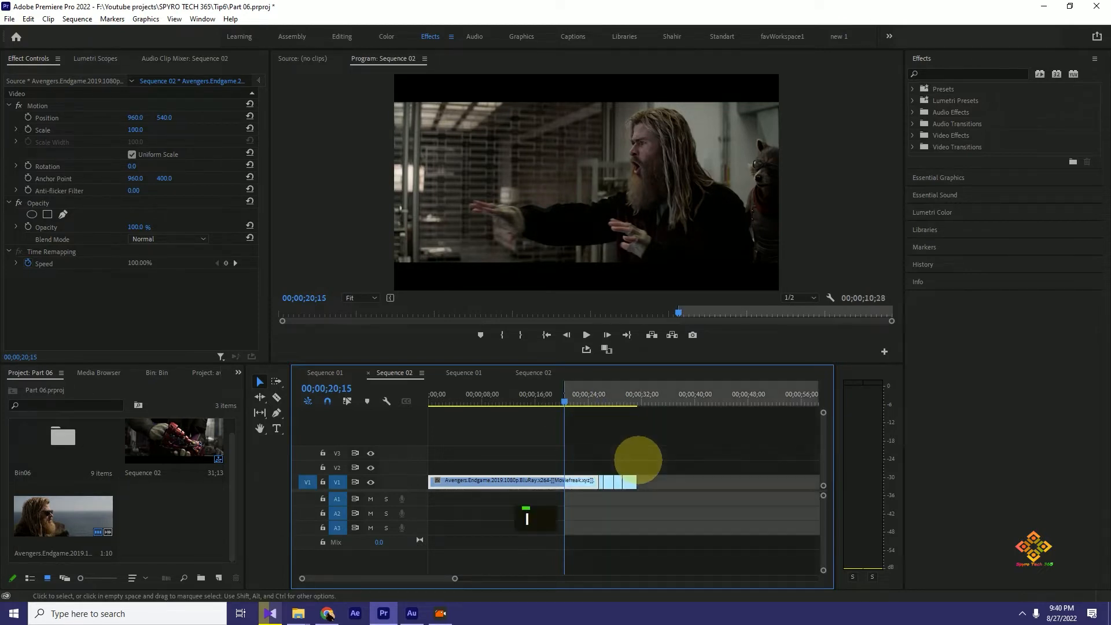
click(636, 399)
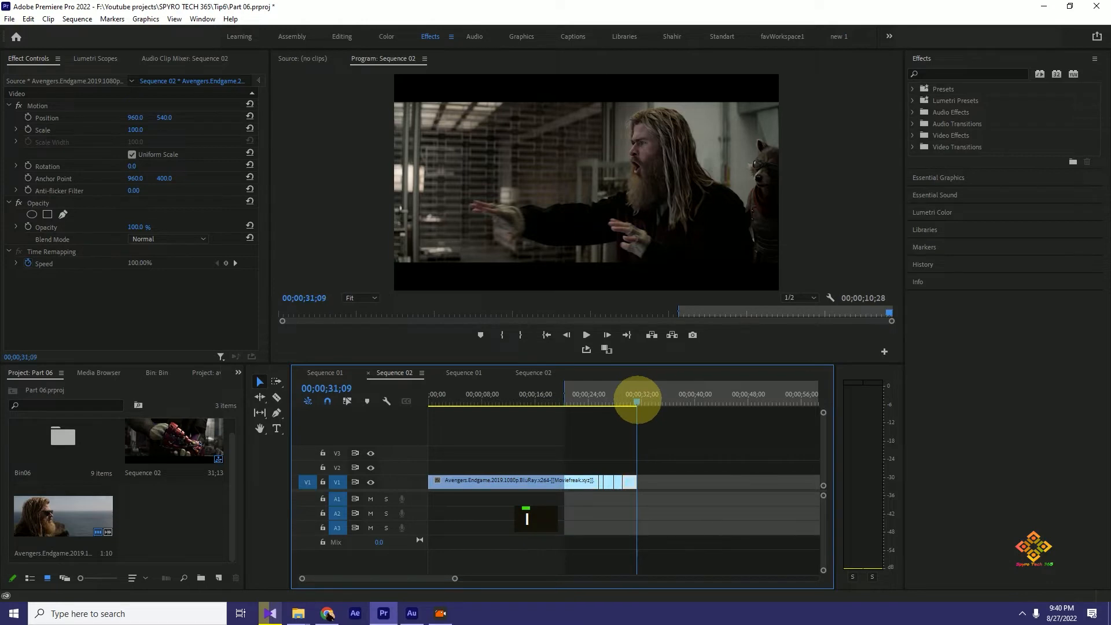
click(637, 401)
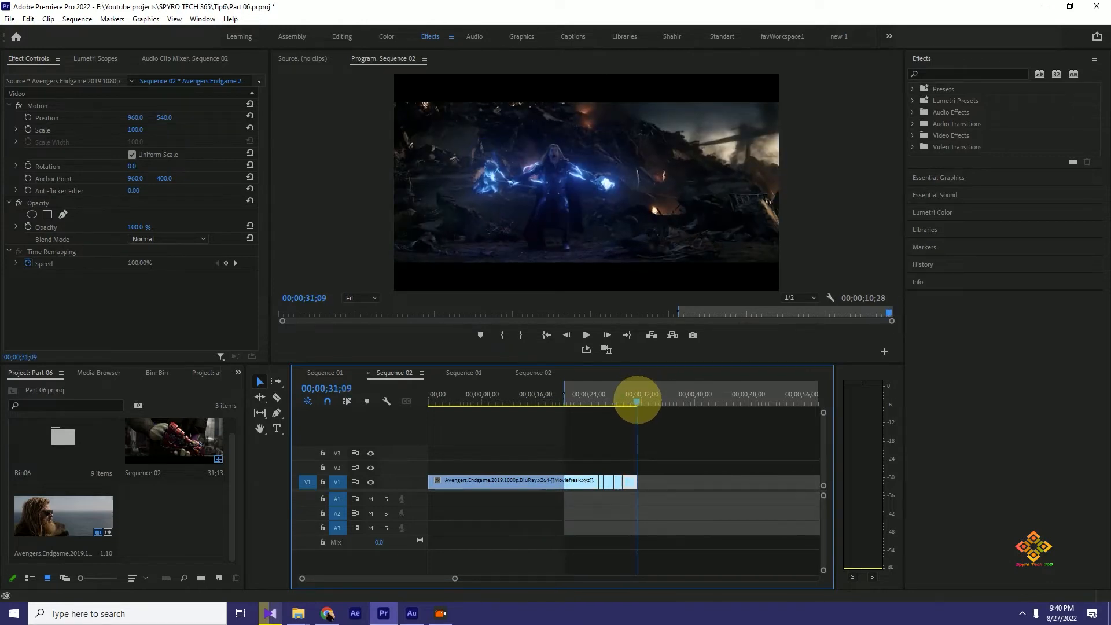
key(o)
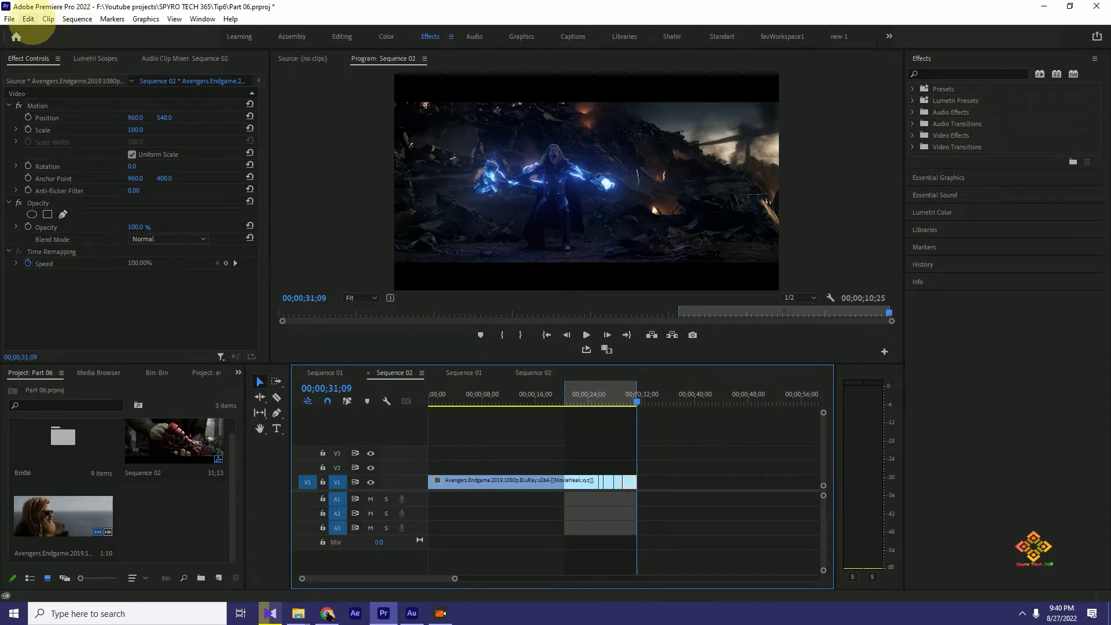
- Render the sequence from the in point to the out point and stop the playback
click(28, 18)
mouse_move(77, 18)
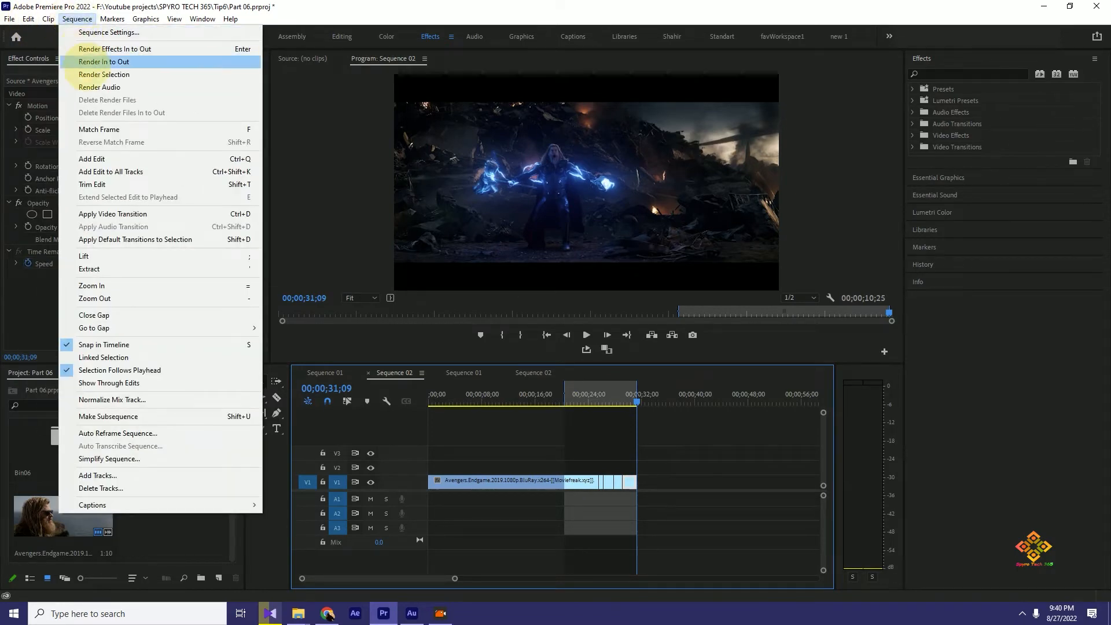
click(79, 62)
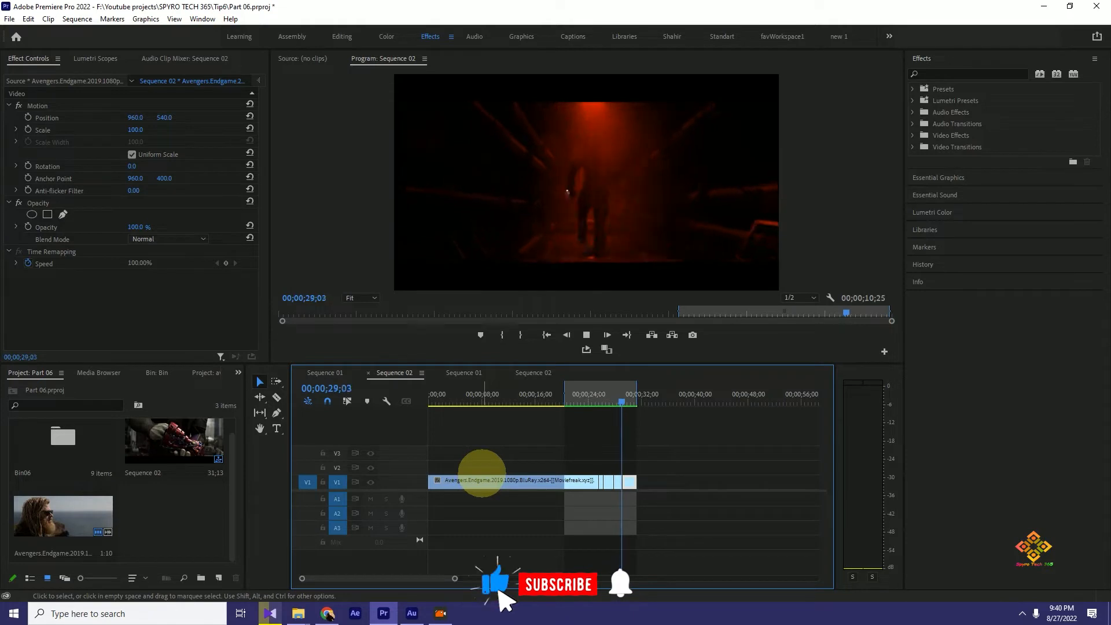
key(space)
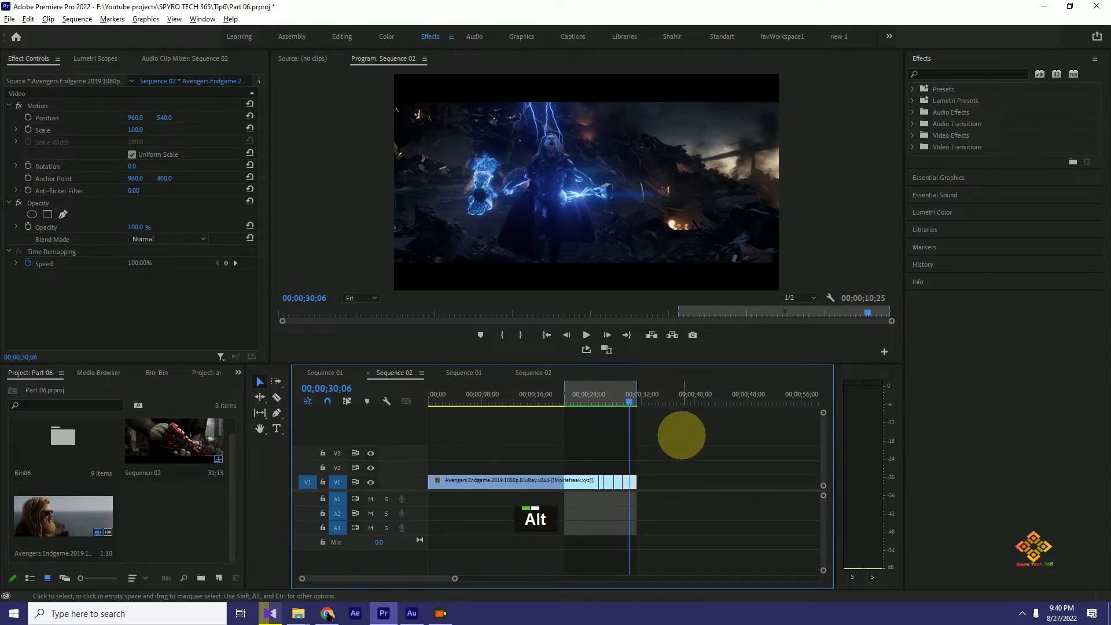
- Clear the in/out range and mark a new one from 00;00;20;08 to 00;00;31;11
key(alt+x)
drag(630, 402, 564, 399)
key(i)
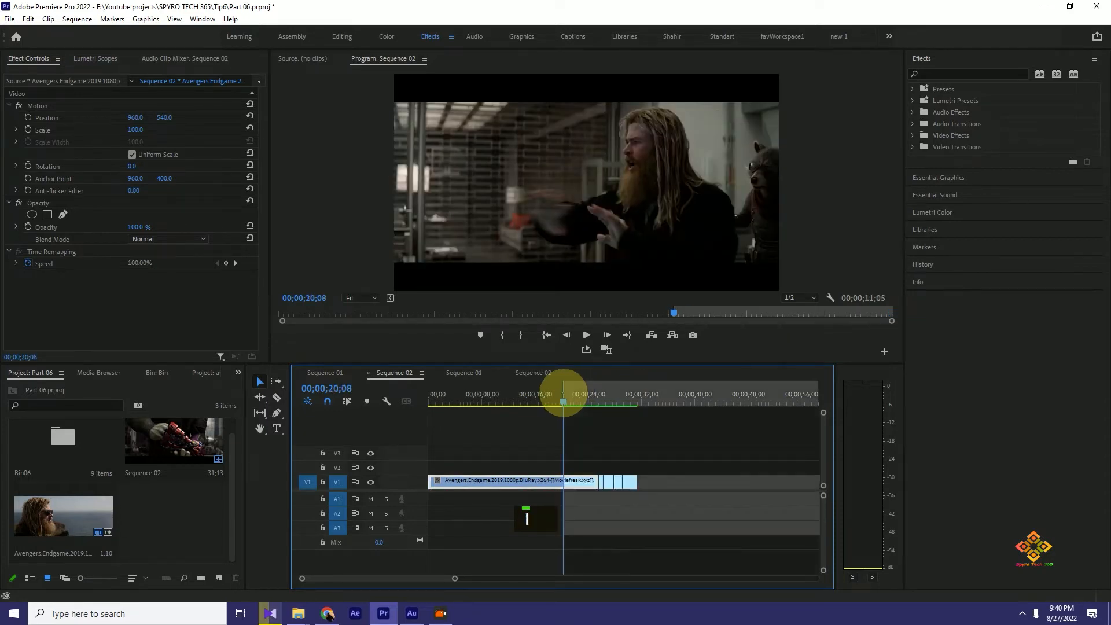
click(636, 400)
drag(635, 400, 637, 400)
key(o)
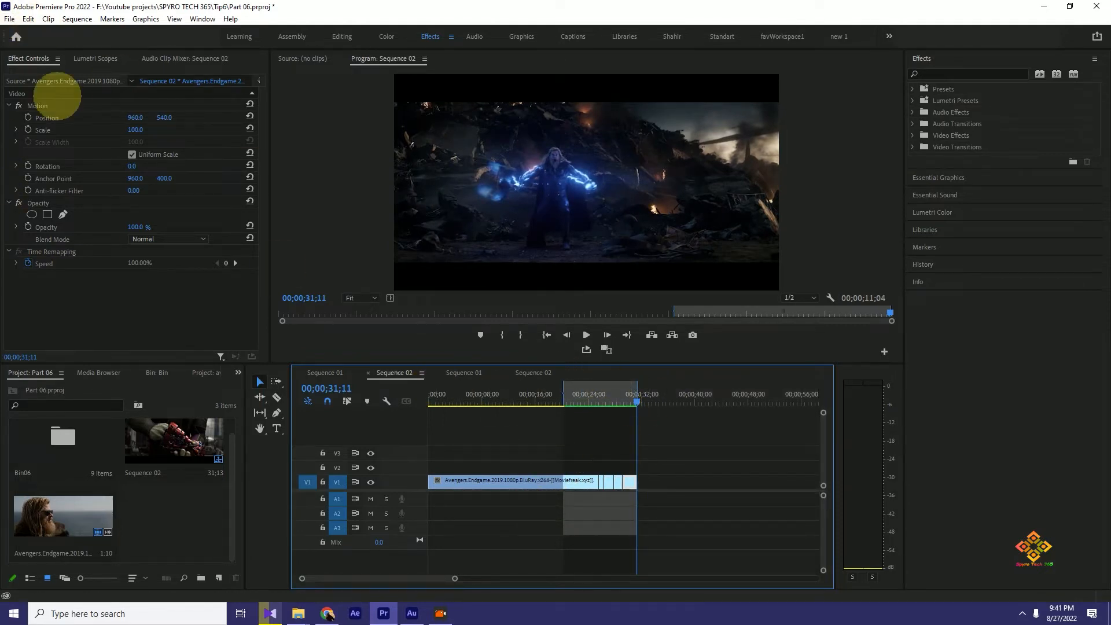
- Check the source range in the media export settings and close them without exporting
click(9, 19)
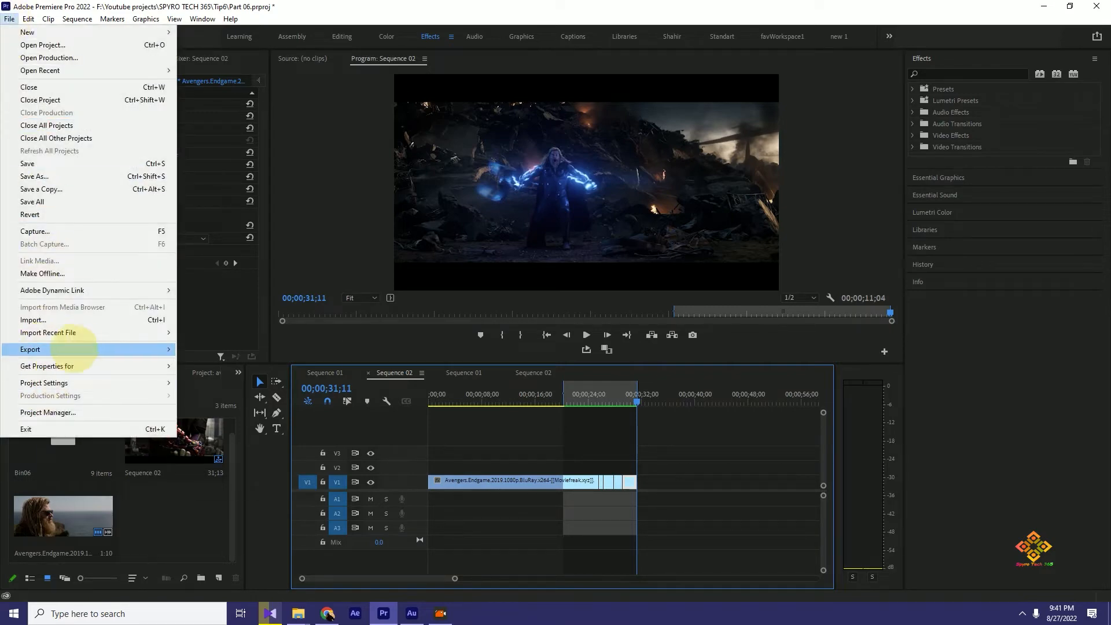
mouse_move(162, 349)
click(234, 351)
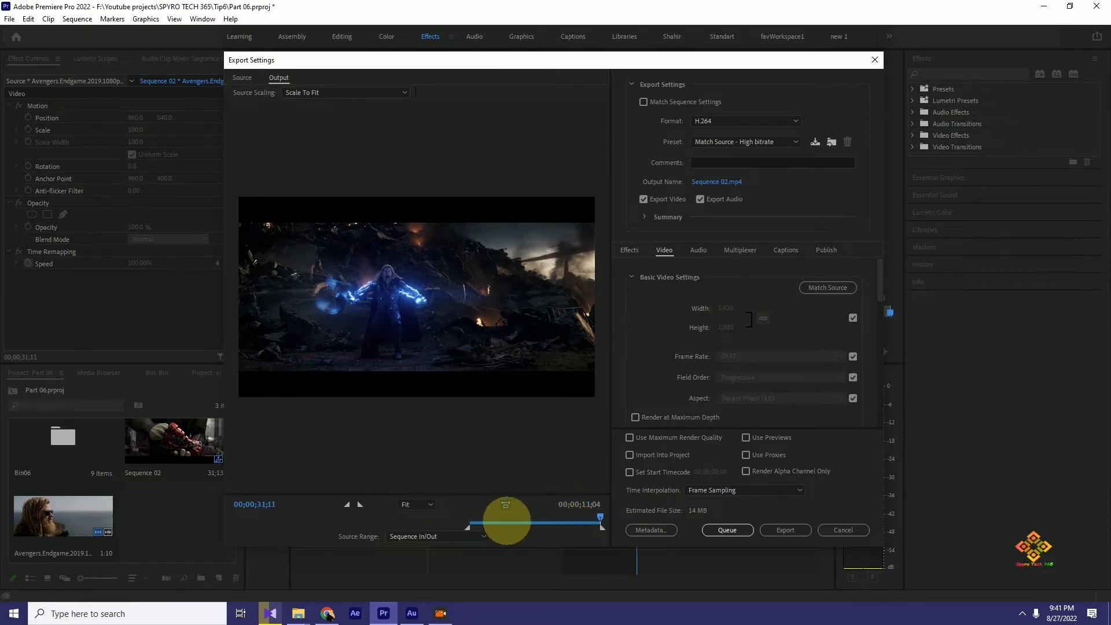
click(843, 529)
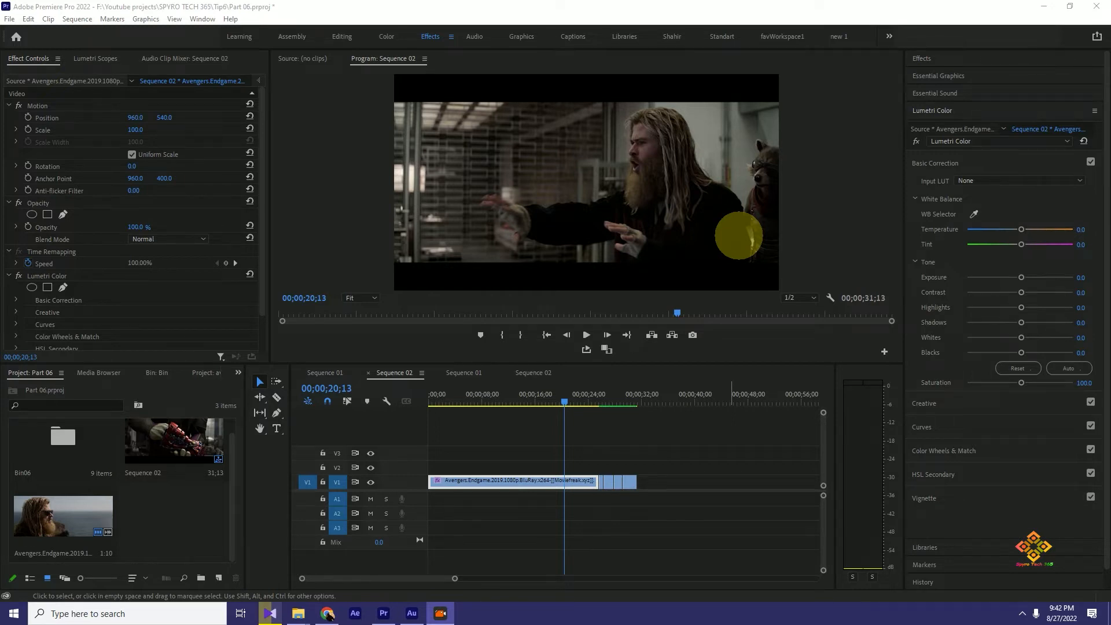
- Try a Lumetri basic correction on the first V1 clip with temperature -38.0, tint 47.8, exposure 0.3 and blacks 7.6
drag(1021, 229, 996, 229)
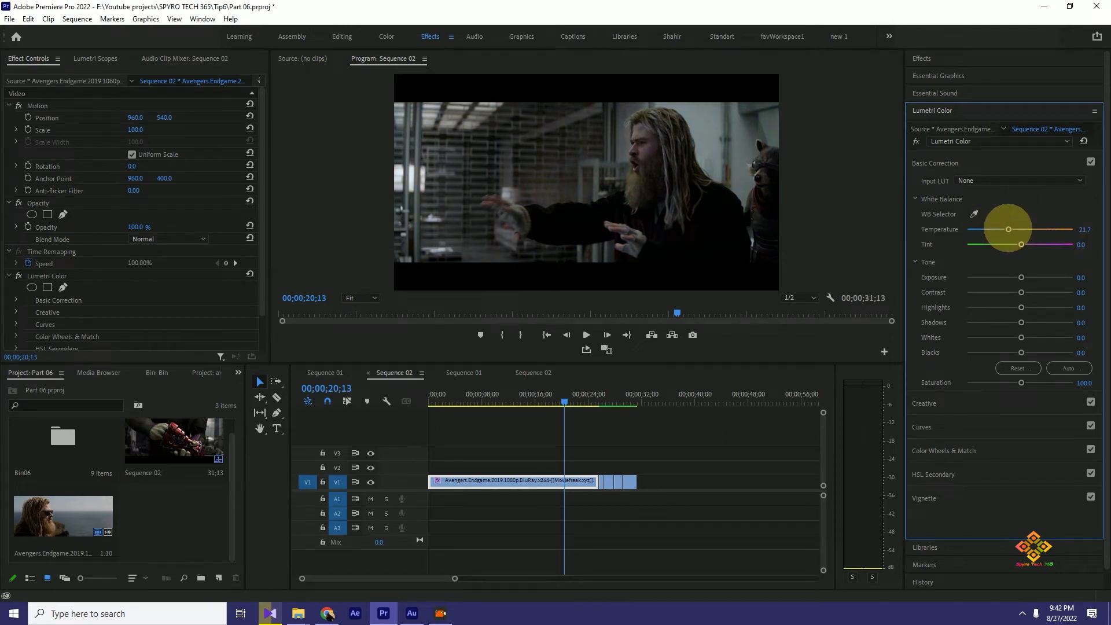
drag(996, 230, 1054, 244)
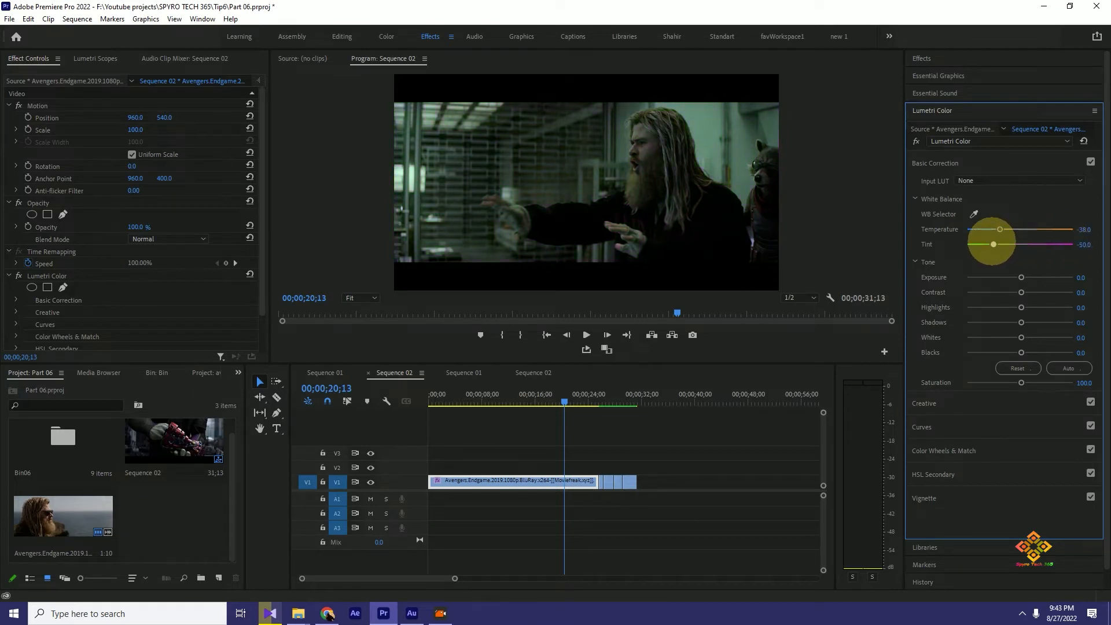
drag(987, 244, 1022, 243)
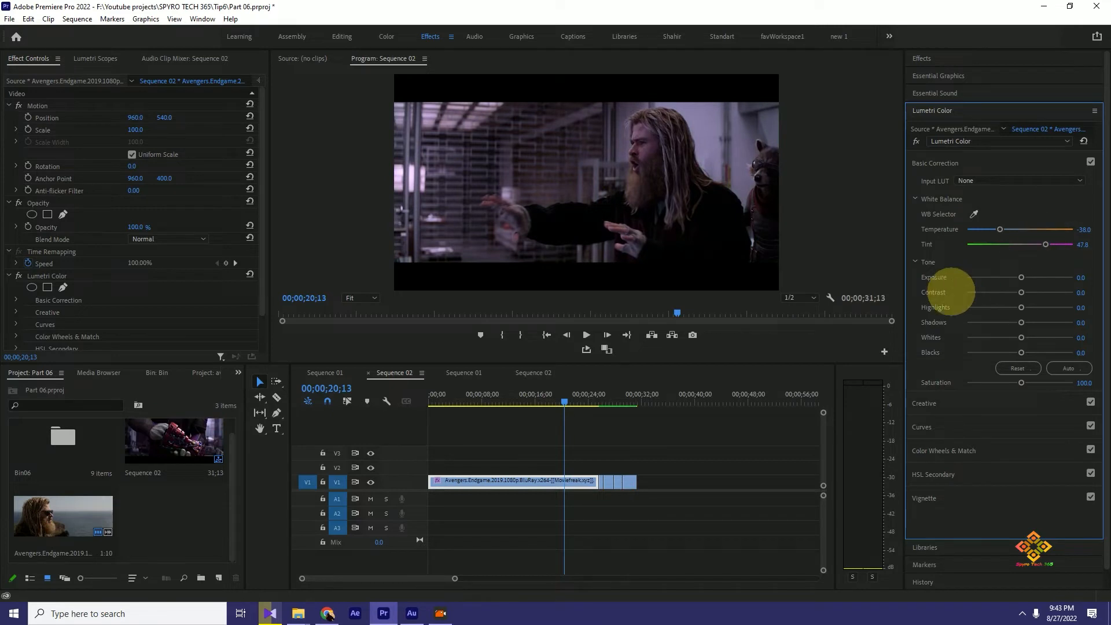
mouse_move(1022, 277)
mouse_down()
mouse_move(1069, 277)
mouse_move(1007, 277)
mouse_move(1024, 277)
mouse_up()
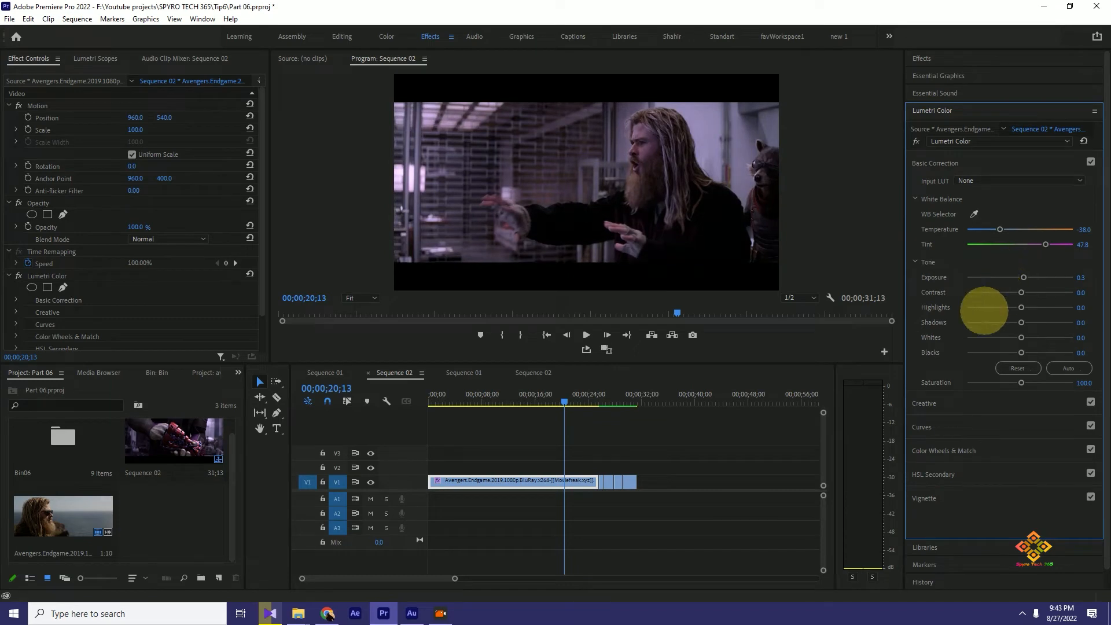
mouse_move(1021, 353)
mouse_down()
mouse_move(999, 352)
mouse_move(1023, 351)
mouse_up()
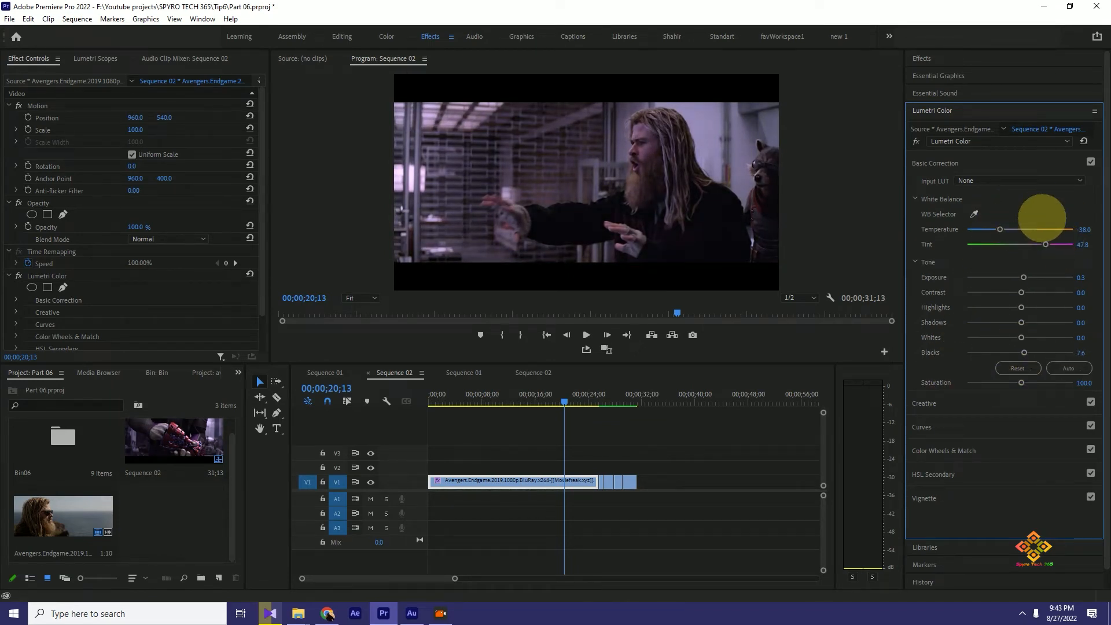
- View the Lumetri Creative and Curves sections and reset all Basic Correction values
click(943, 402)
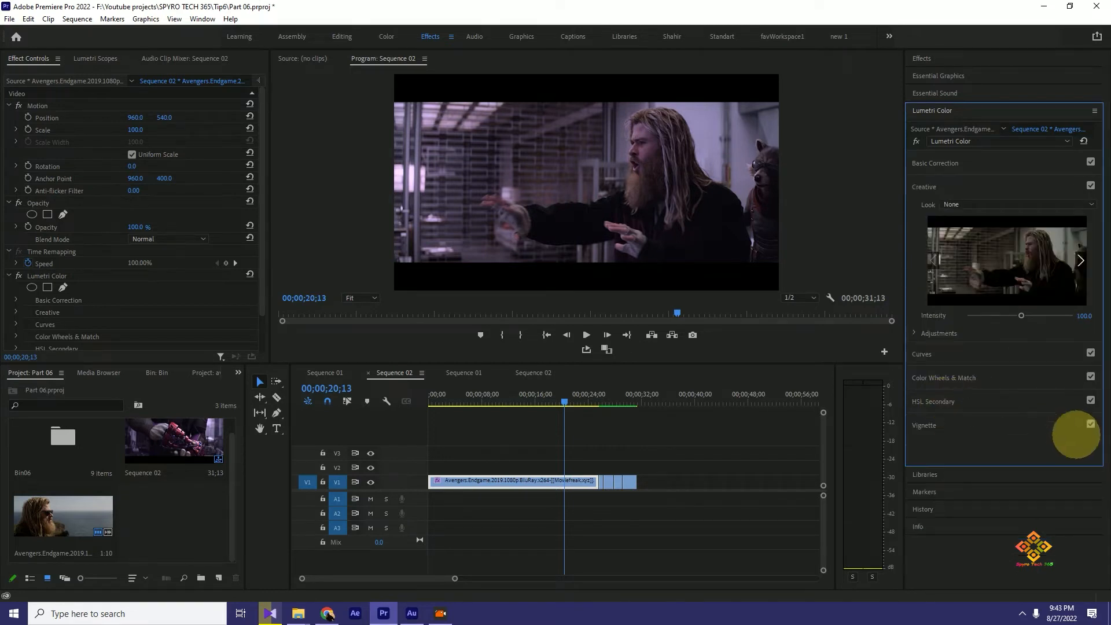
click(956, 357)
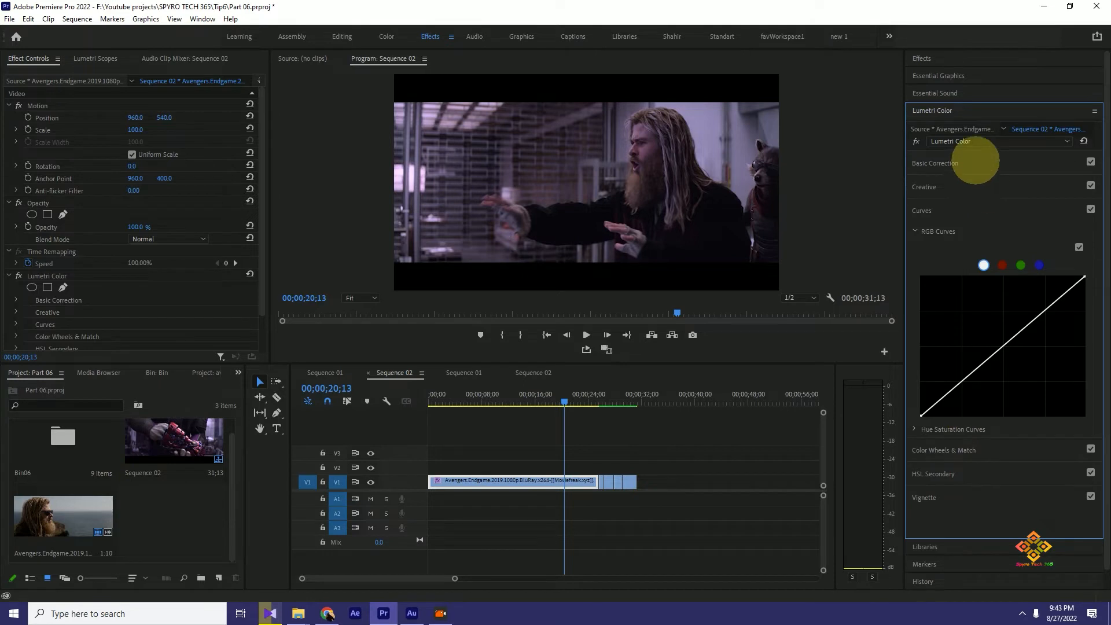
click(975, 162)
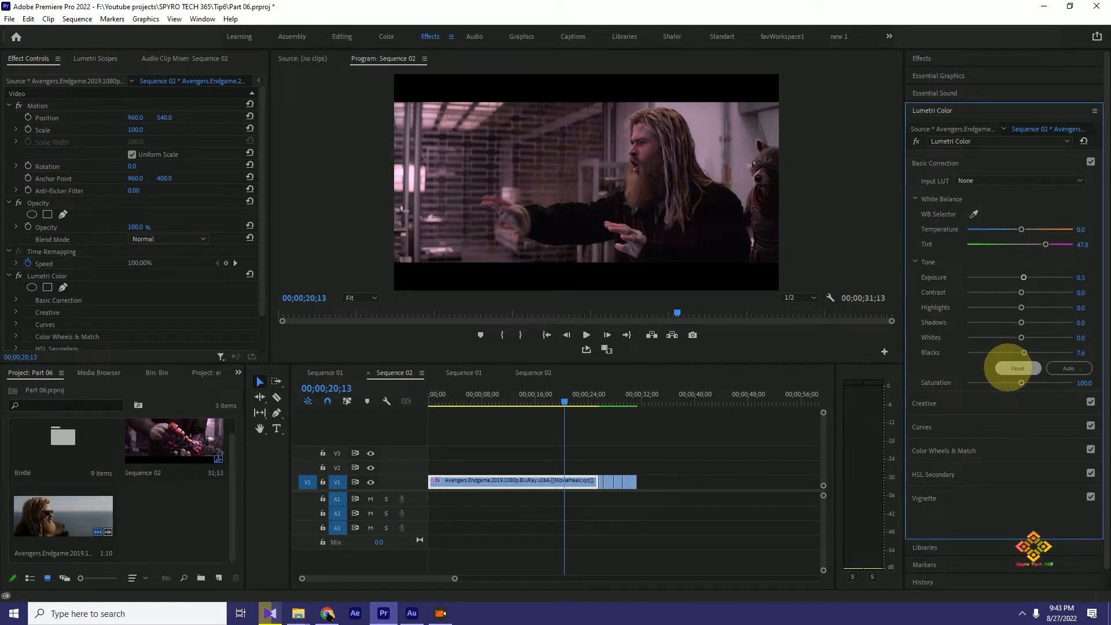
click(1010, 368)
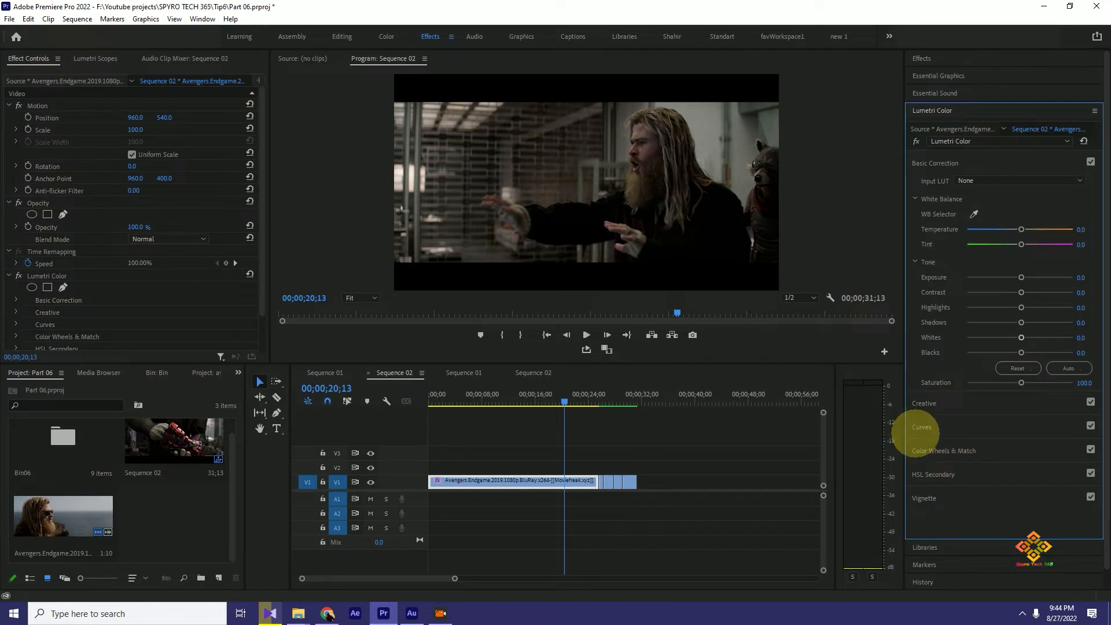
- Brighten the clip by raising the midtones of the white master RGB curve in Lumetri Curves
click(949, 401)
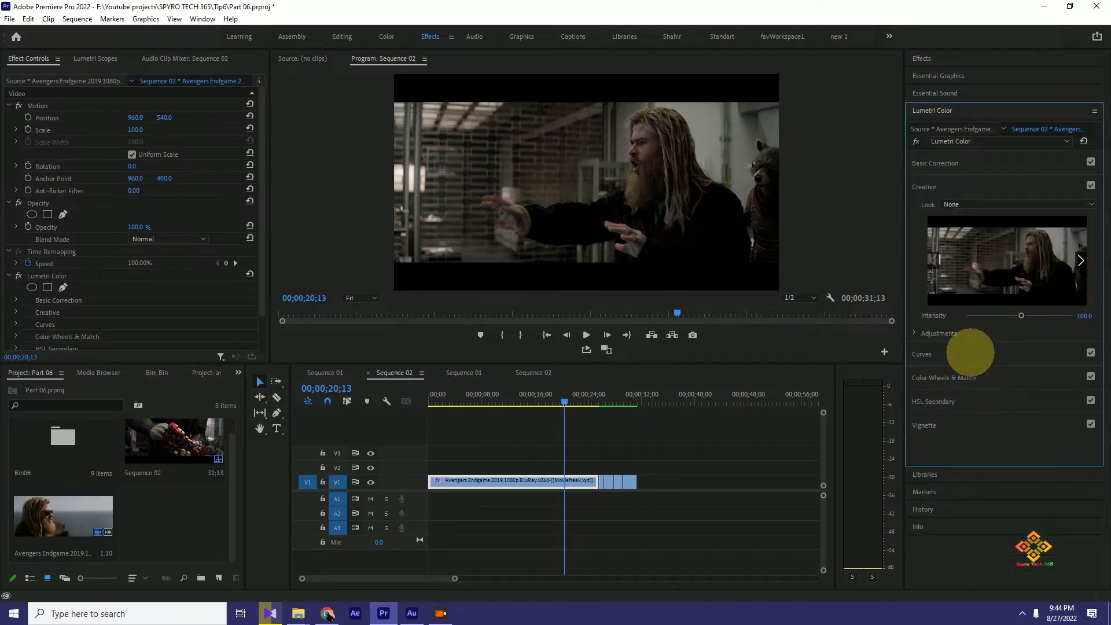
click(967, 355)
drag(981, 362, 999, 323)
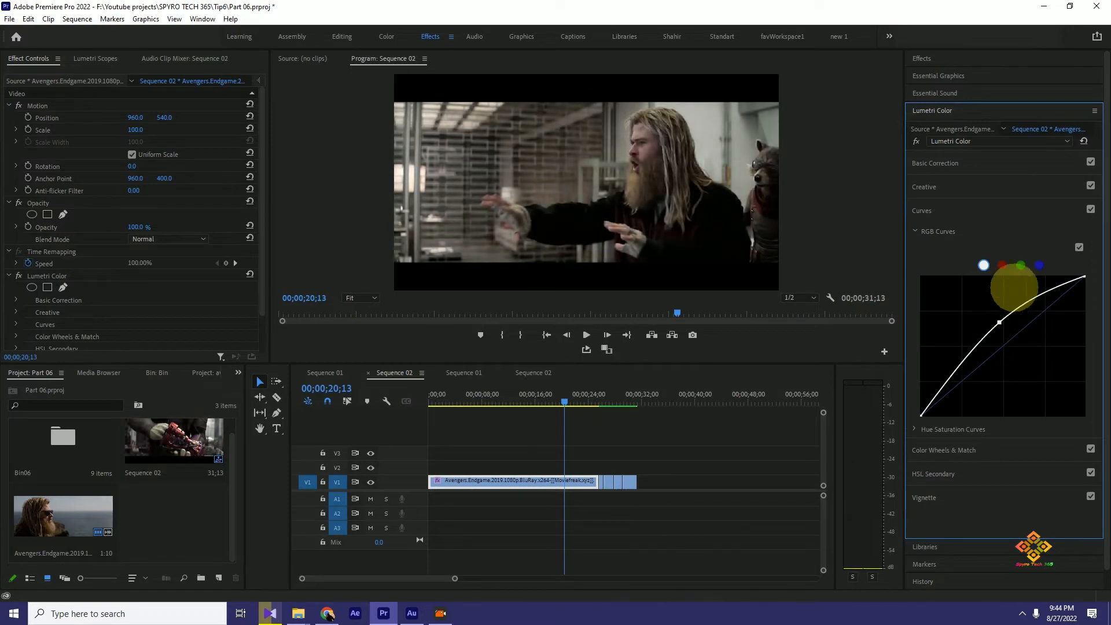
- Try reshaping the red channel's RGB curve and restore it to a straight line
click(1002, 264)
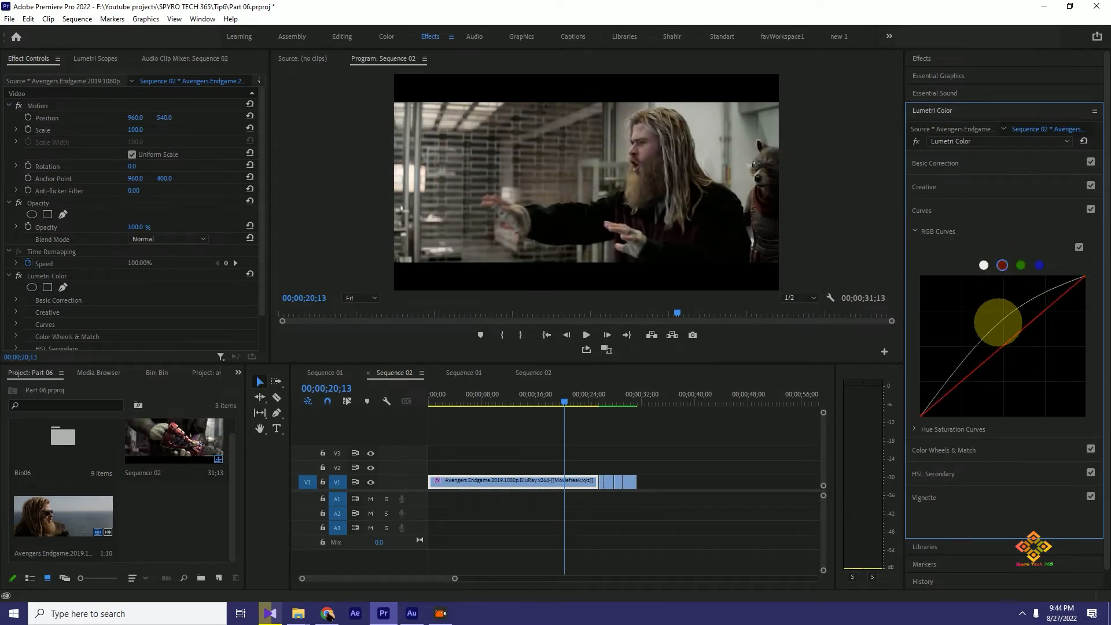
drag(1010, 340, 1058, 309)
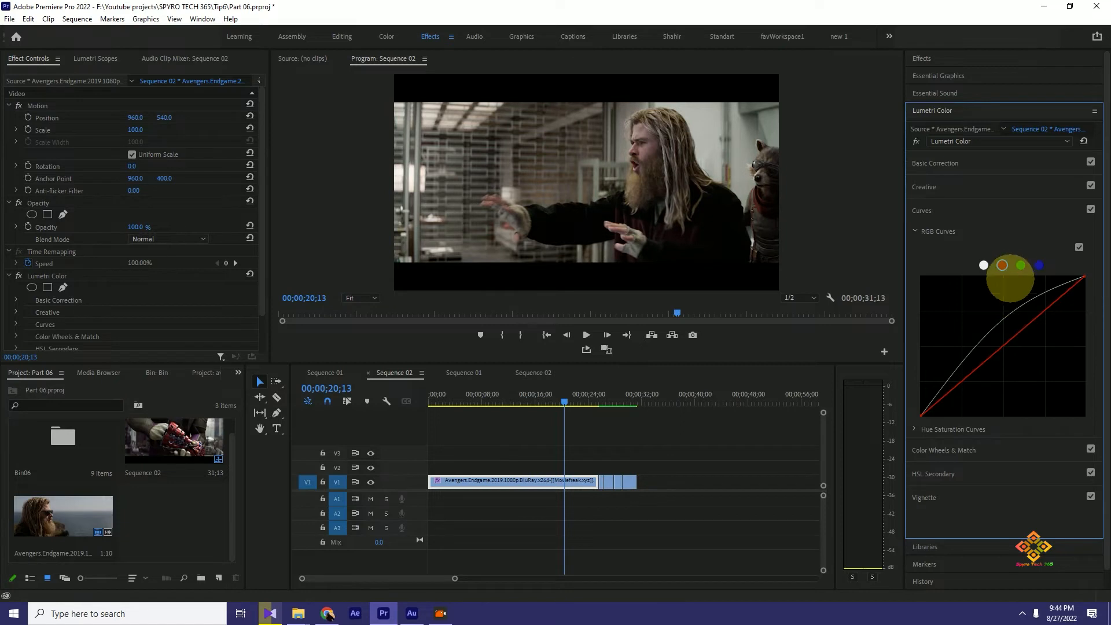
double_click(1009, 311)
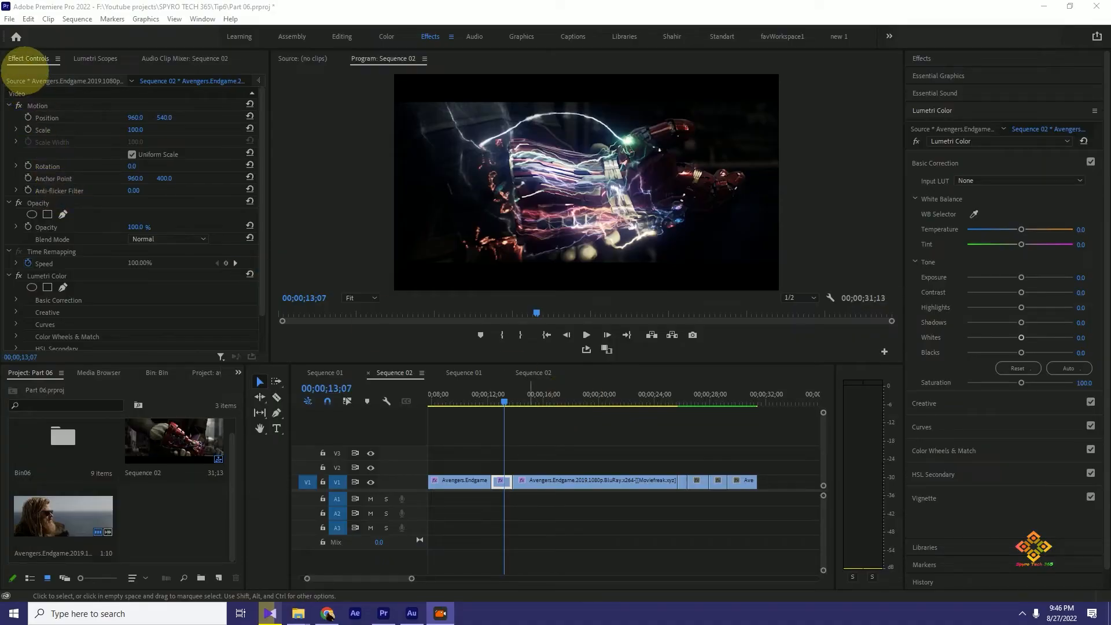
- Add a Scale keyframe of 31.0 at the start of the short gauntlet clip on V1, at 00;00;12;10
drag(498, 398, 503, 439)
click(503, 481)
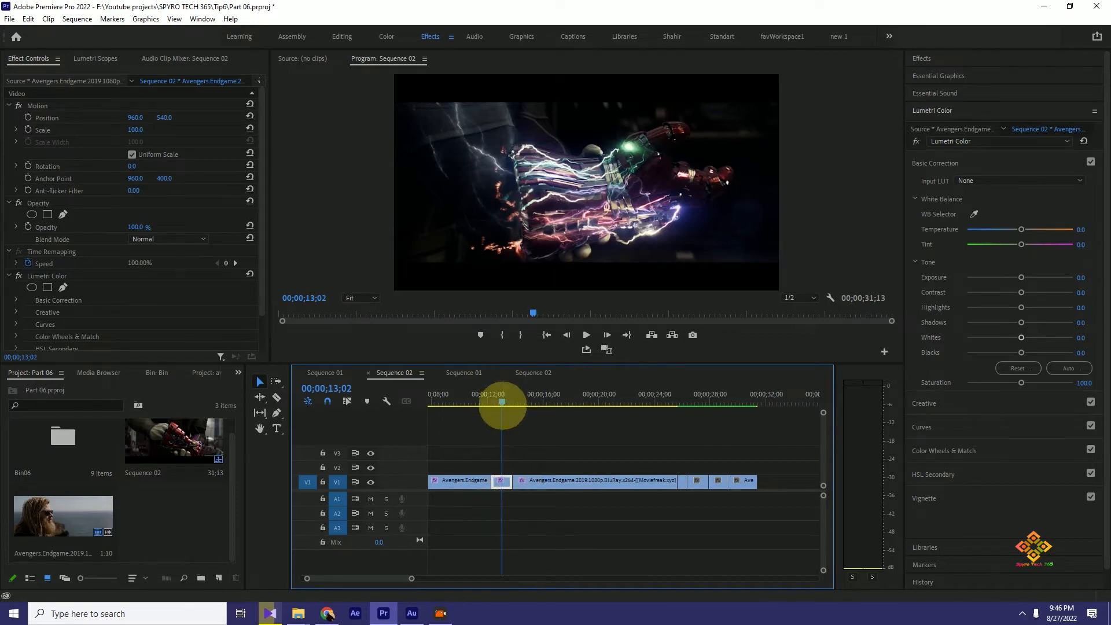
mouse_move(502, 401)
mouse_down()
mouse_move(566, 402)
mouse_move(502, 405)
mouse_up()
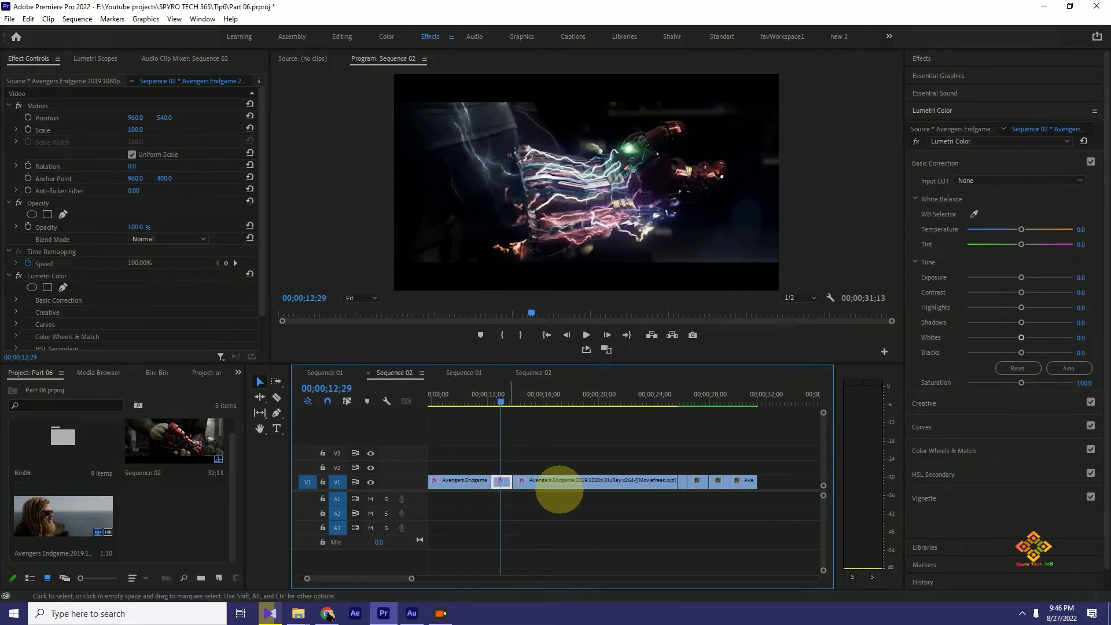
click(497, 401)
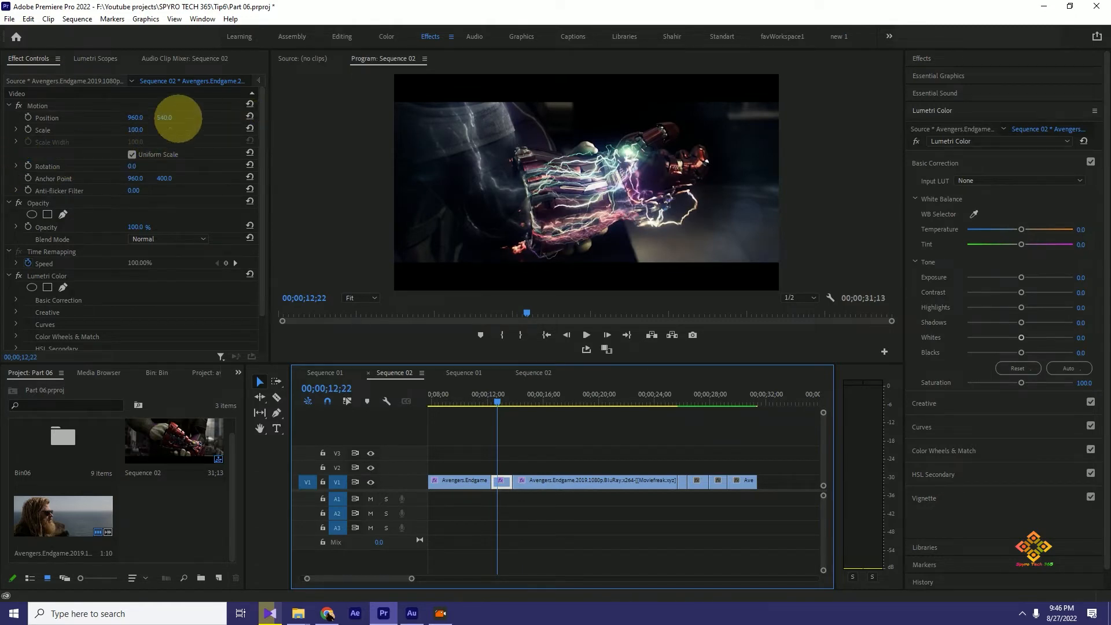
click(492, 399)
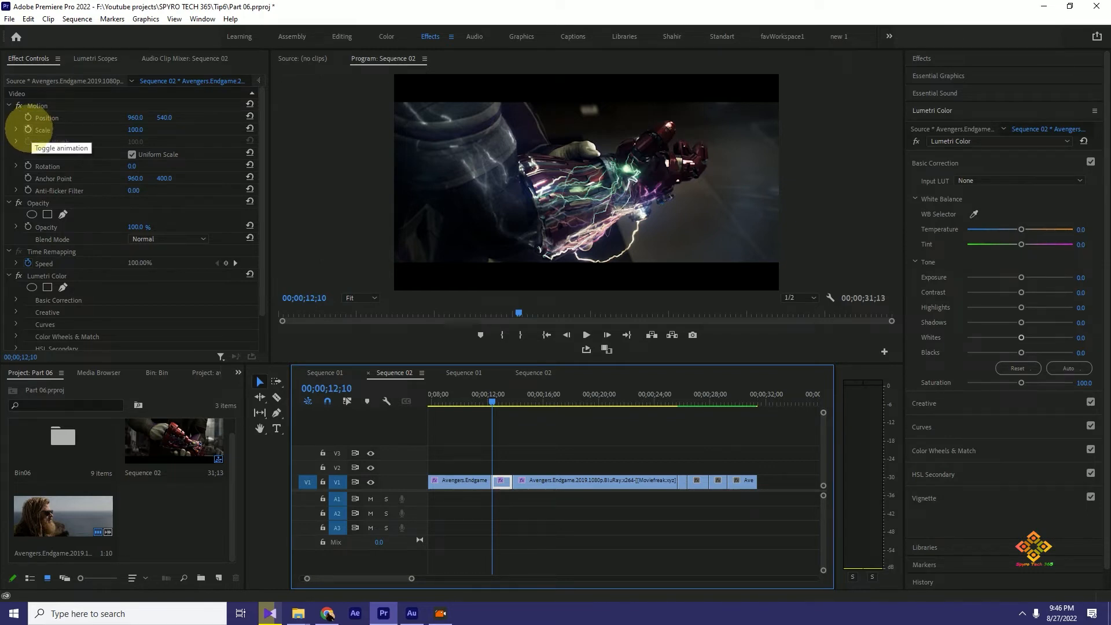
click(27, 129)
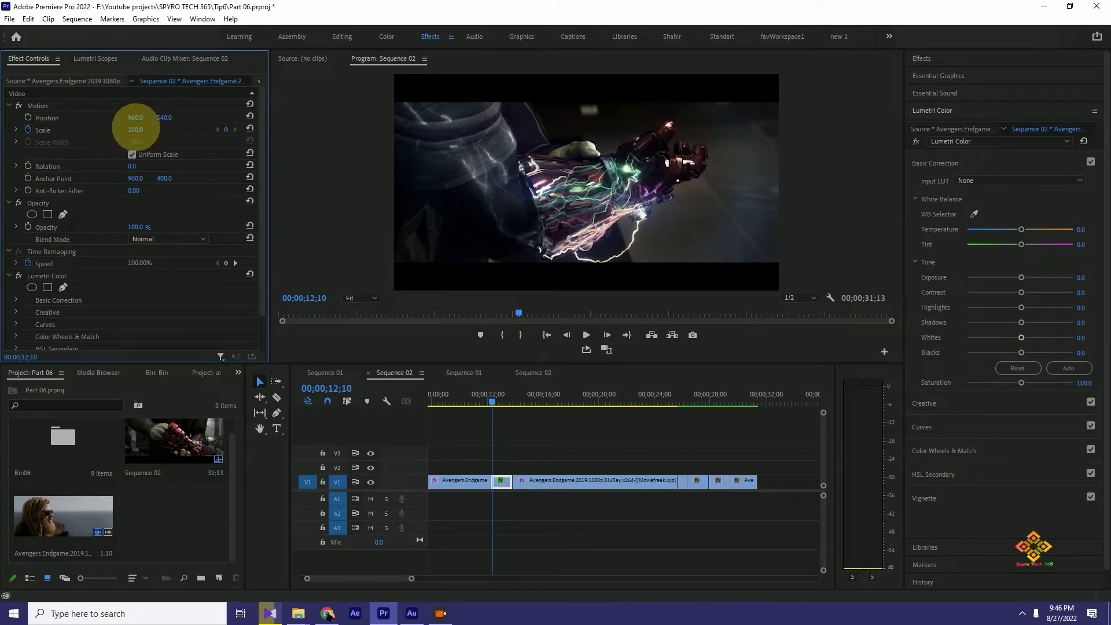
drag(117, 130, 92, 132)
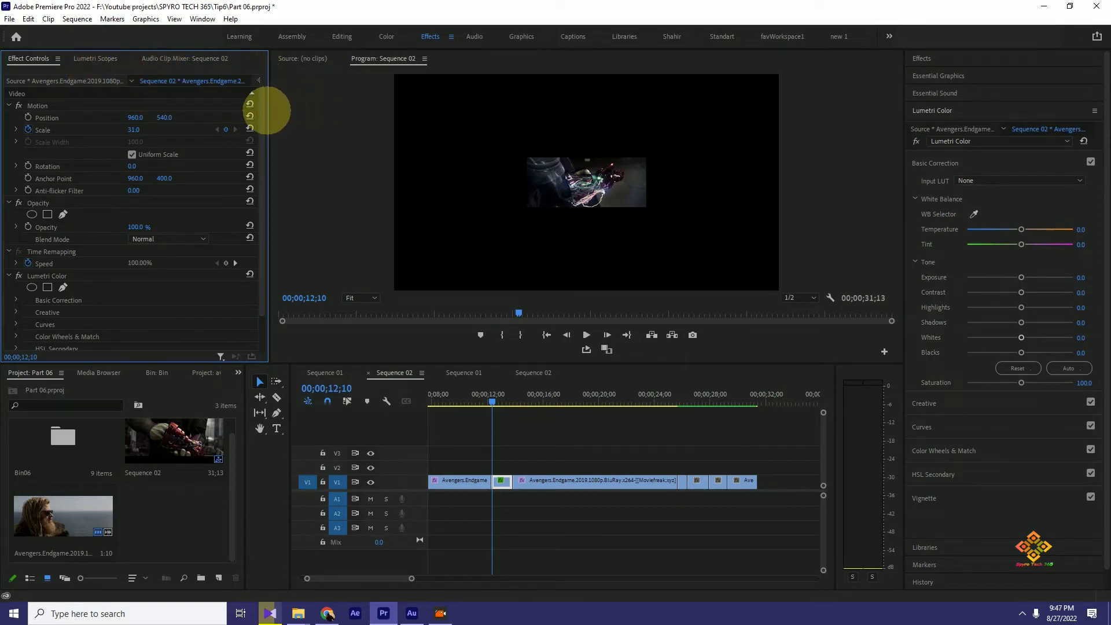
- Widen the Effect Controls area and toggle the Scale property's details open and closed
drag(269, 110, 311, 113)
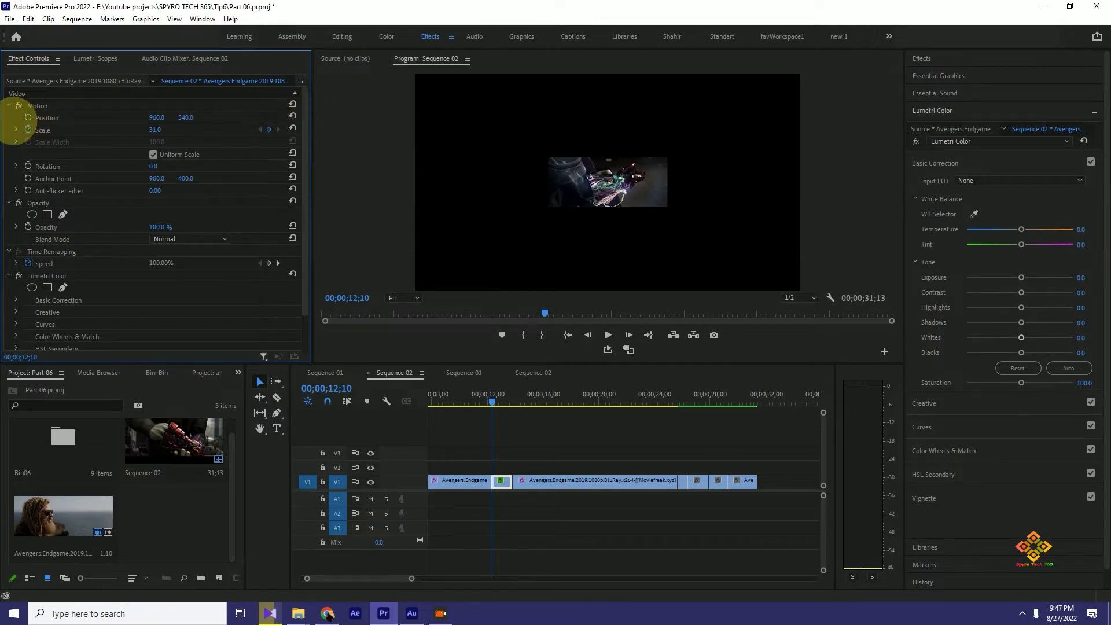
click(15, 129)
click(16, 130)
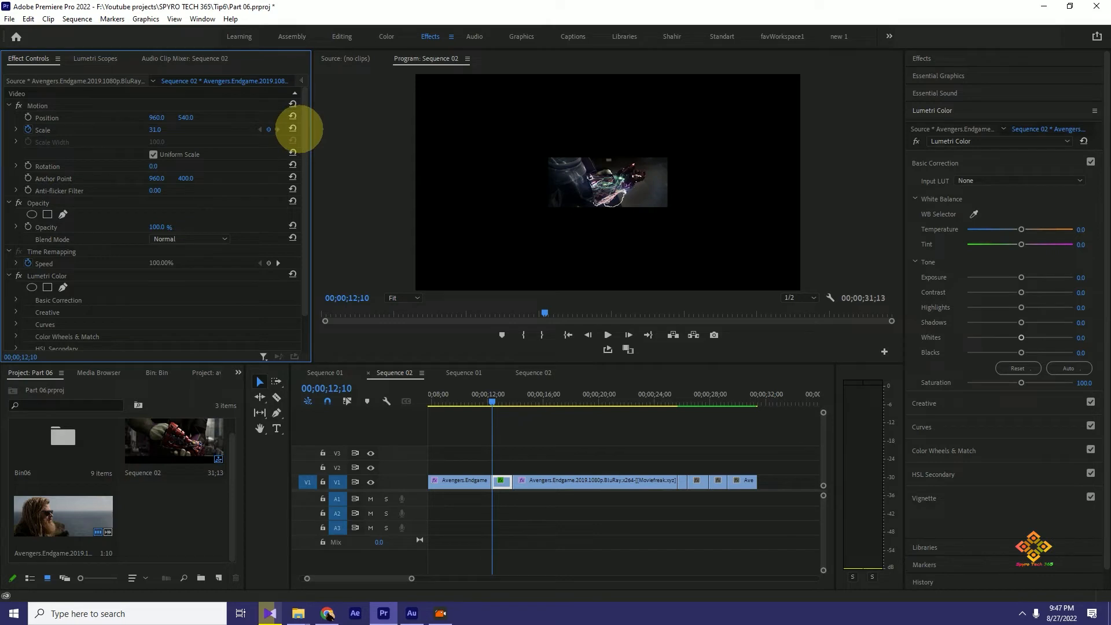
- Return Effect Controls to the Sequence 02 clip and show its keyframe timeline
click(124, 84)
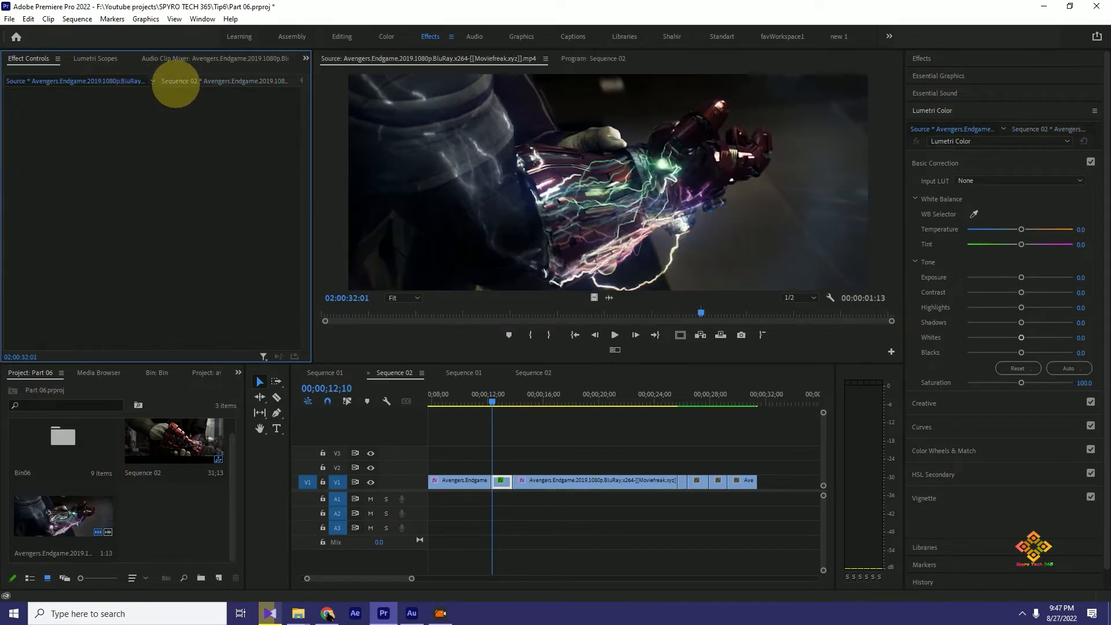
click(185, 83)
click(300, 81)
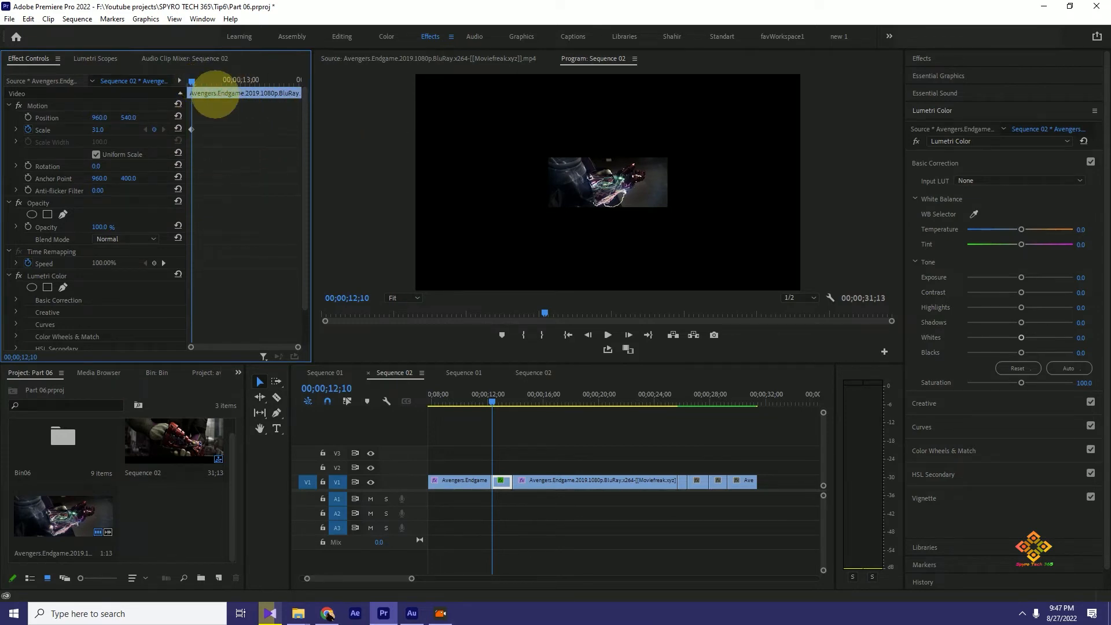
- Add a Scale keyframe of 60.0 to the gauntlet clip at 00;00;12;21
click(213, 81)
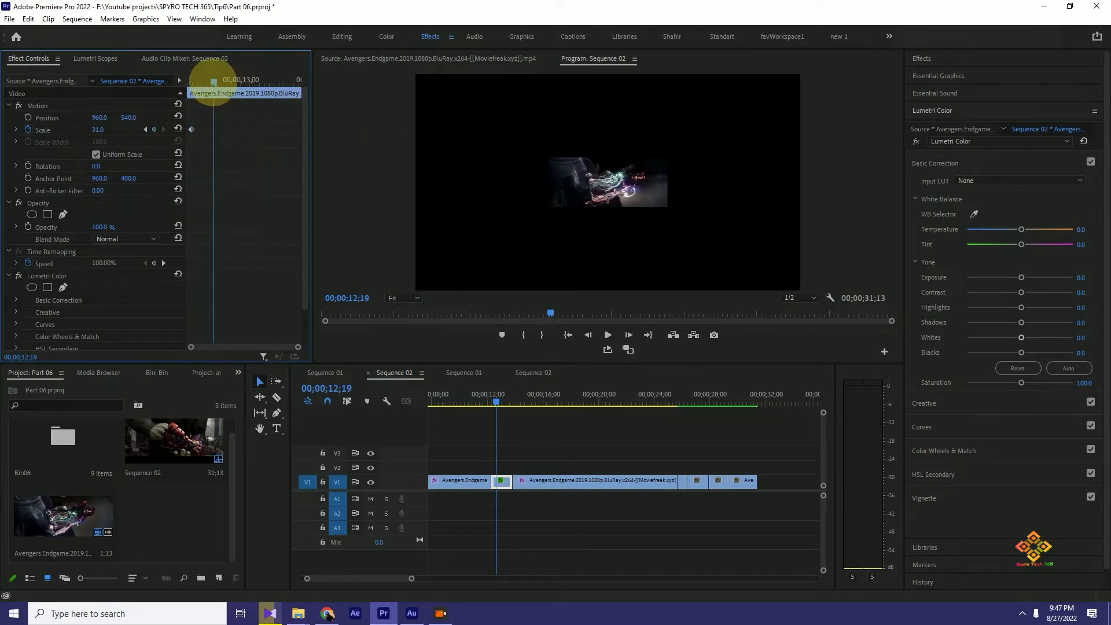
drag(213, 81, 217, 81)
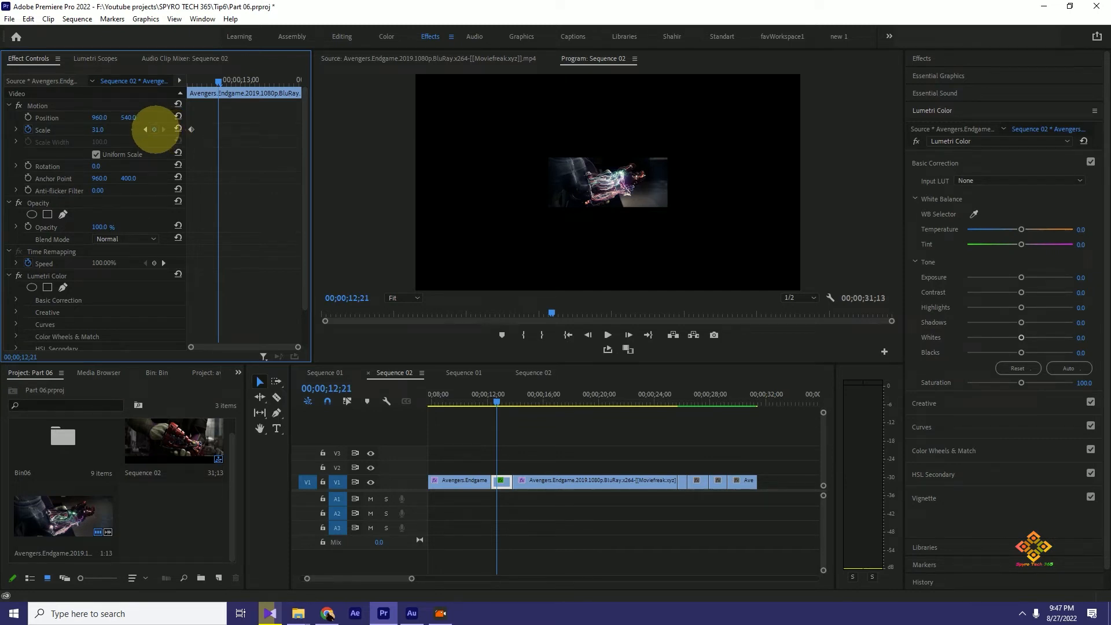
click(154, 130)
drag(97, 129, 116, 132)
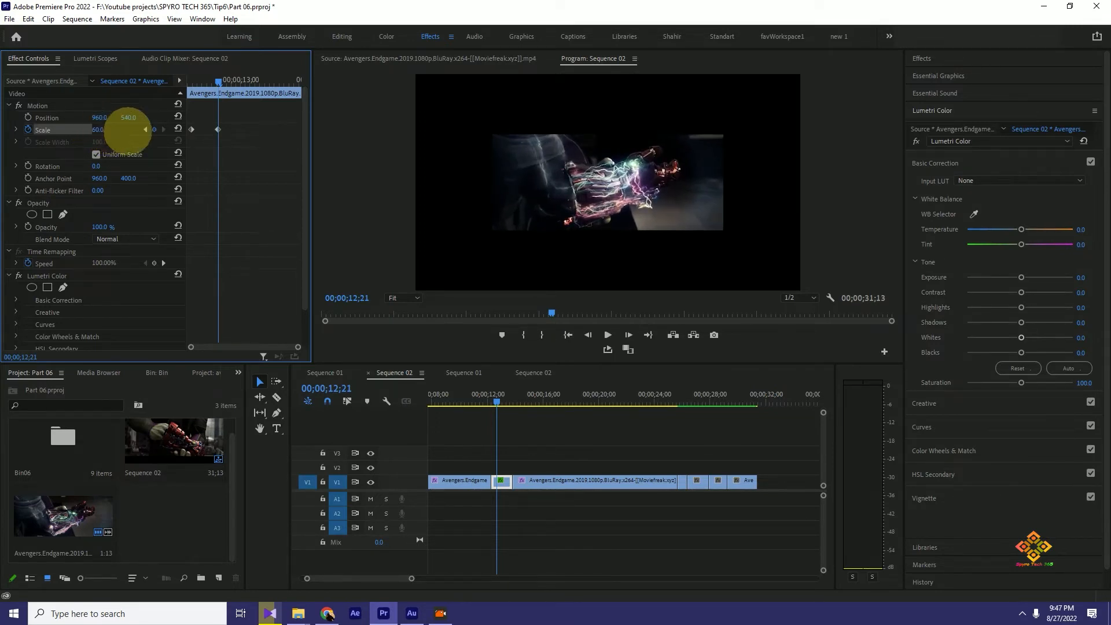
- Add Scale keyframes of 90.0 at 00;00;13;01 and 100.0 at 00;00;13;12
click(243, 80)
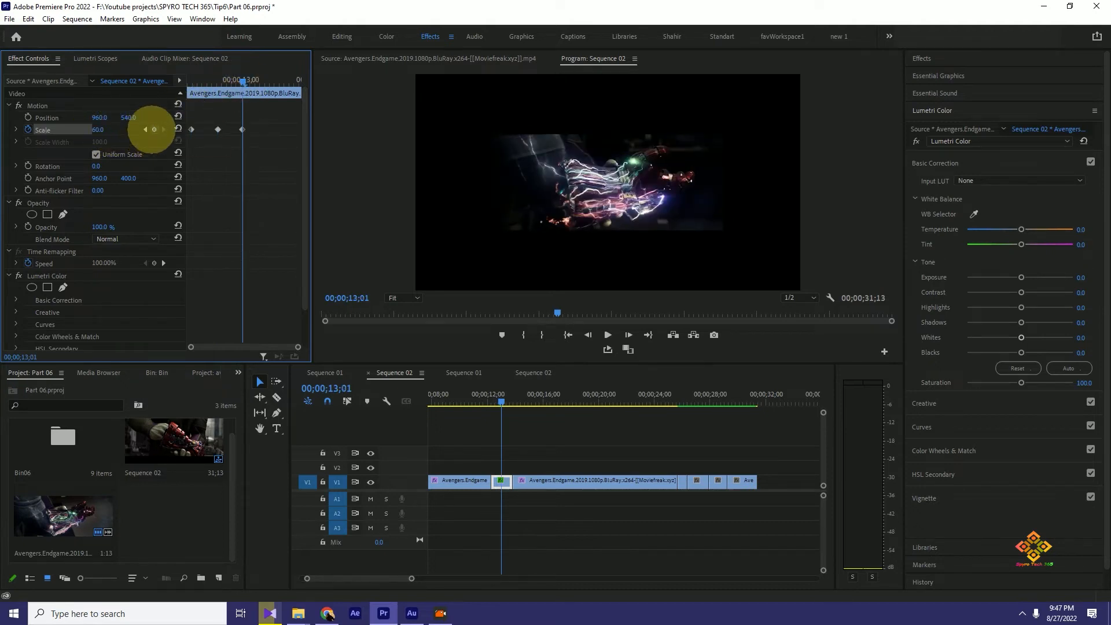
drag(97, 128, 117, 131)
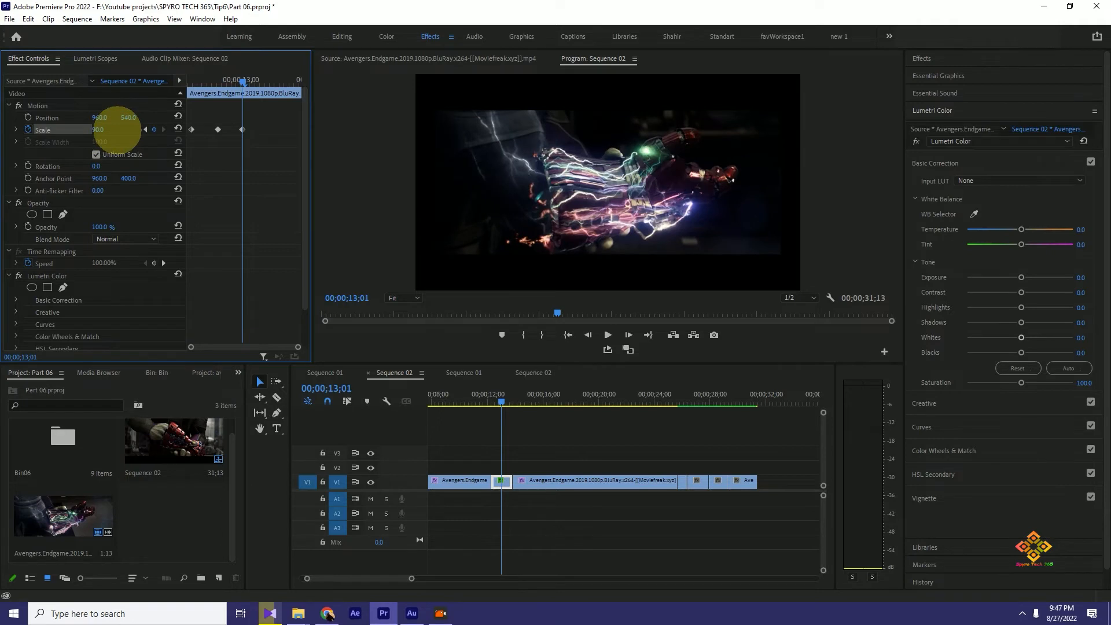
click(269, 80)
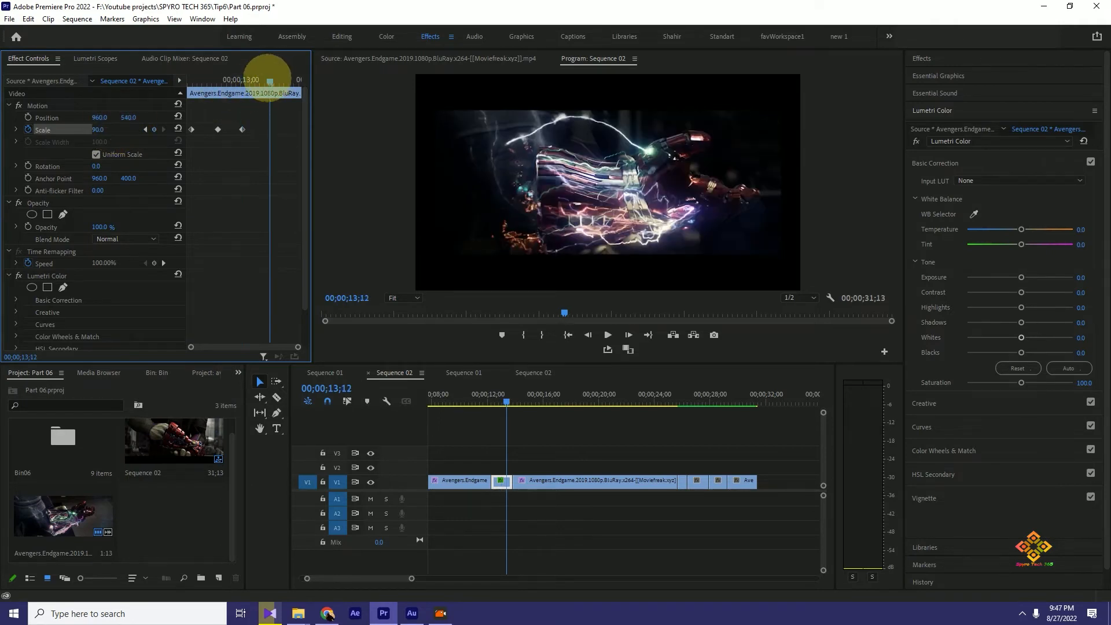
drag(99, 129, 106, 129)
click(179, 128)
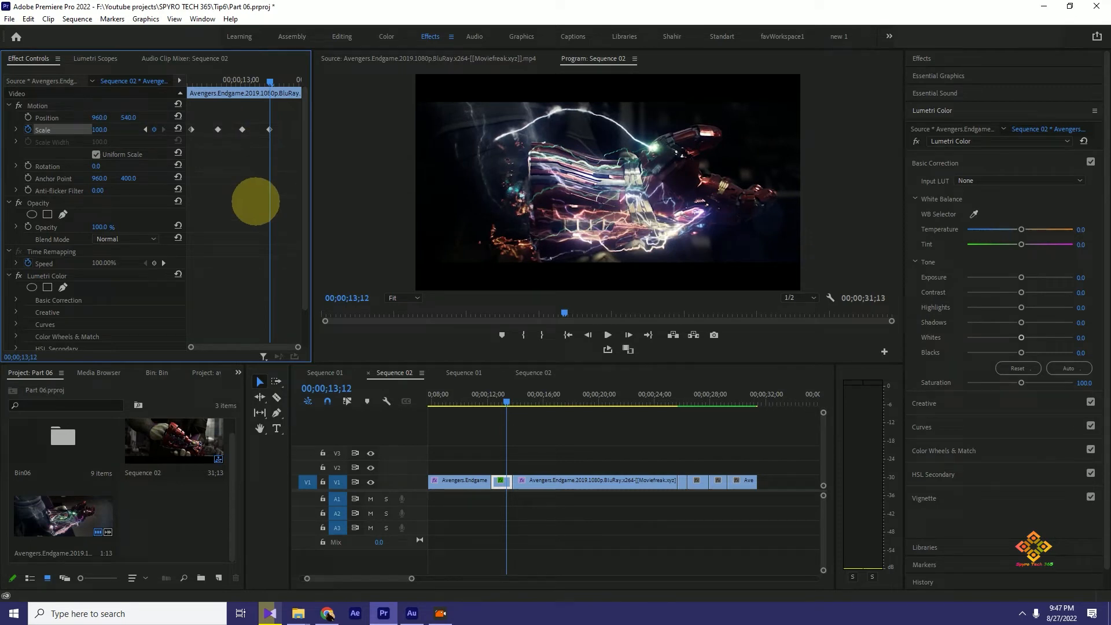
- Play back the gauntlet clip from its start to preview the Scale animation
drag(504, 399, 494, 401)
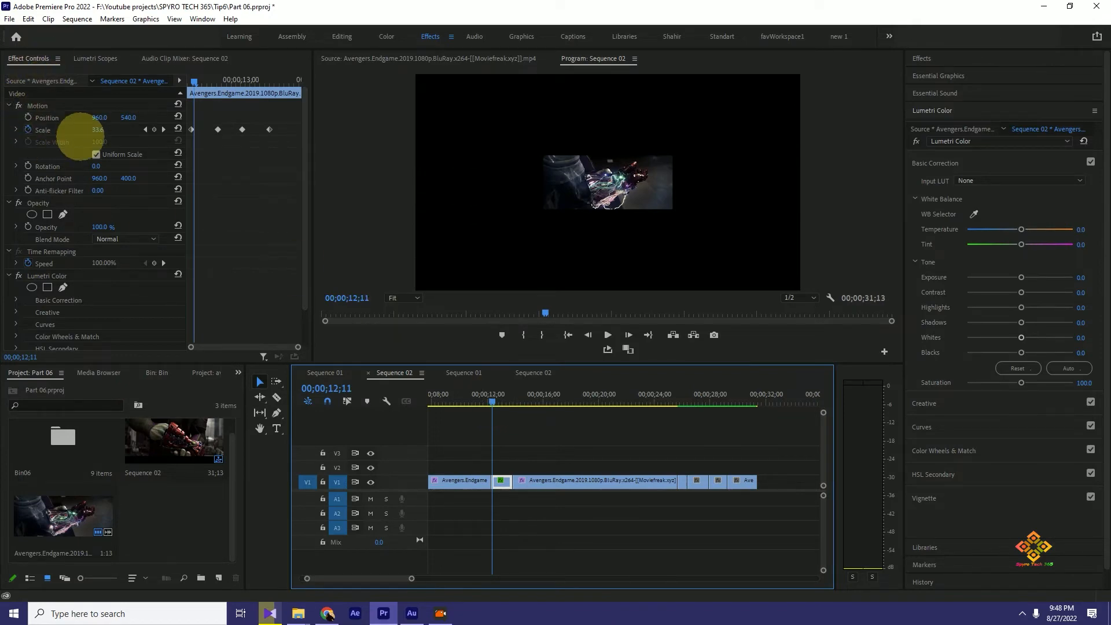
key(space)
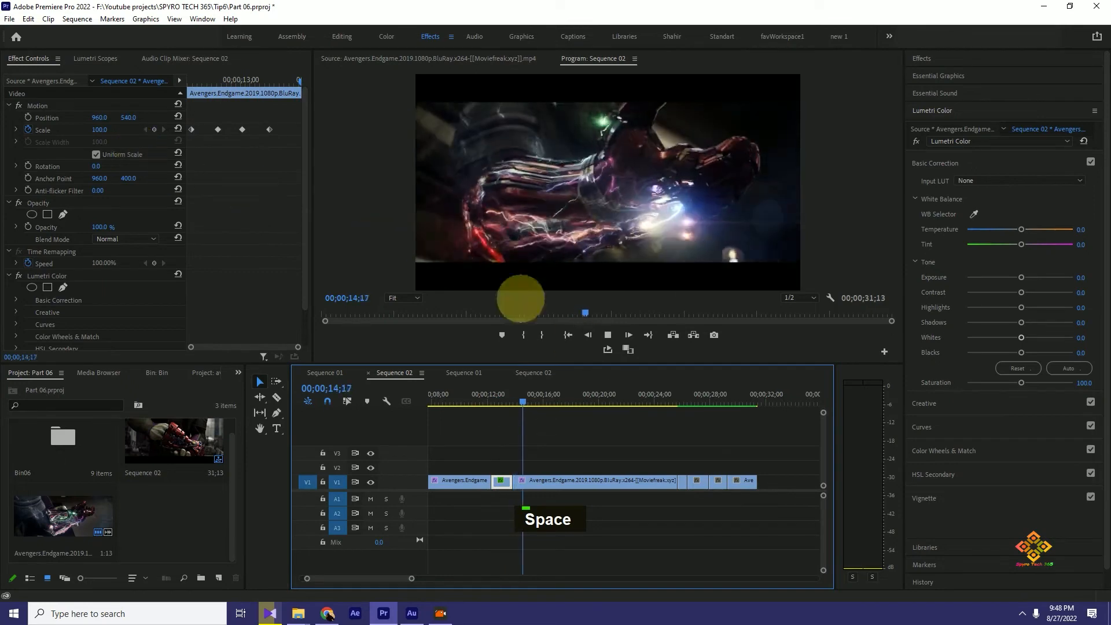
key(space)
drag(513, 403, 490, 400)
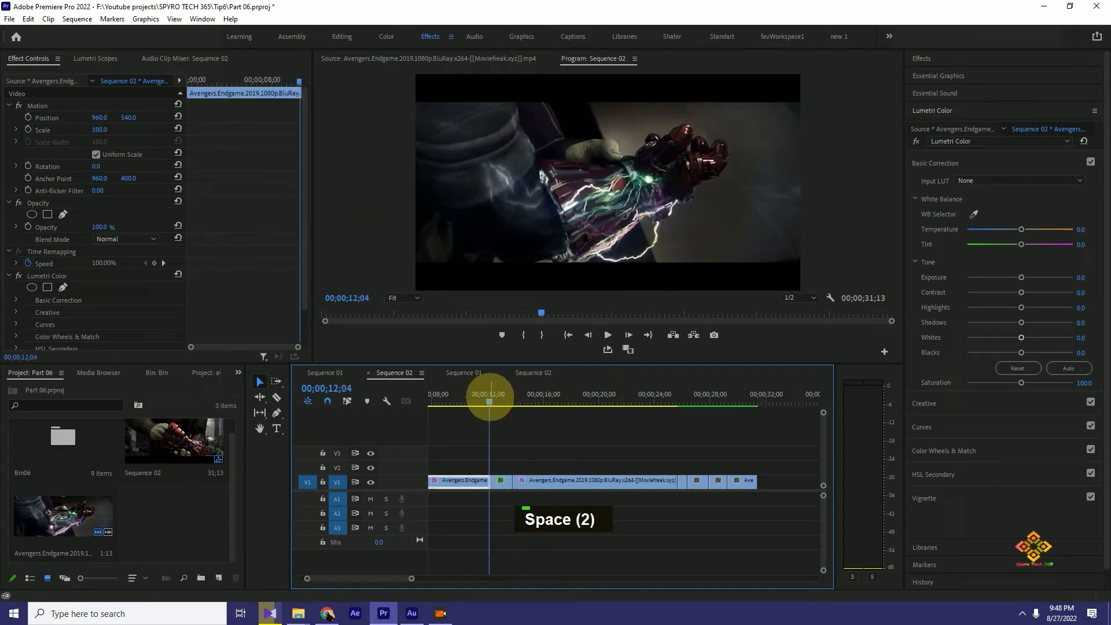
key(space)
key(space)
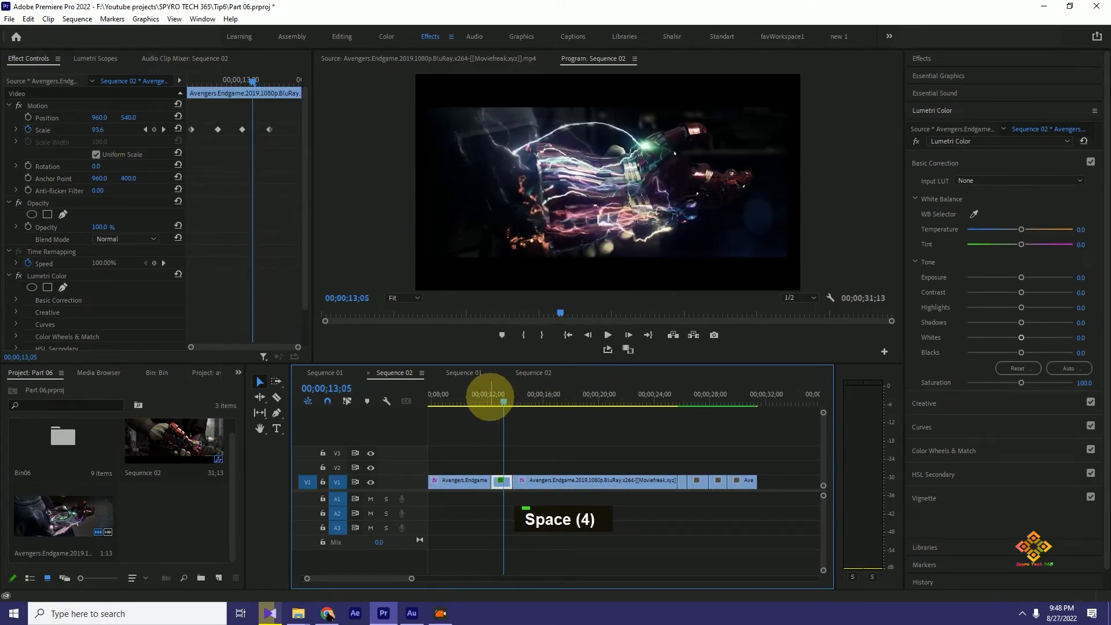
- Add a Scale keyframe of 137.0 at 00;00;13;19 and one reset to 100.0 at 00;00;13;24
drag(504, 399, 508, 398)
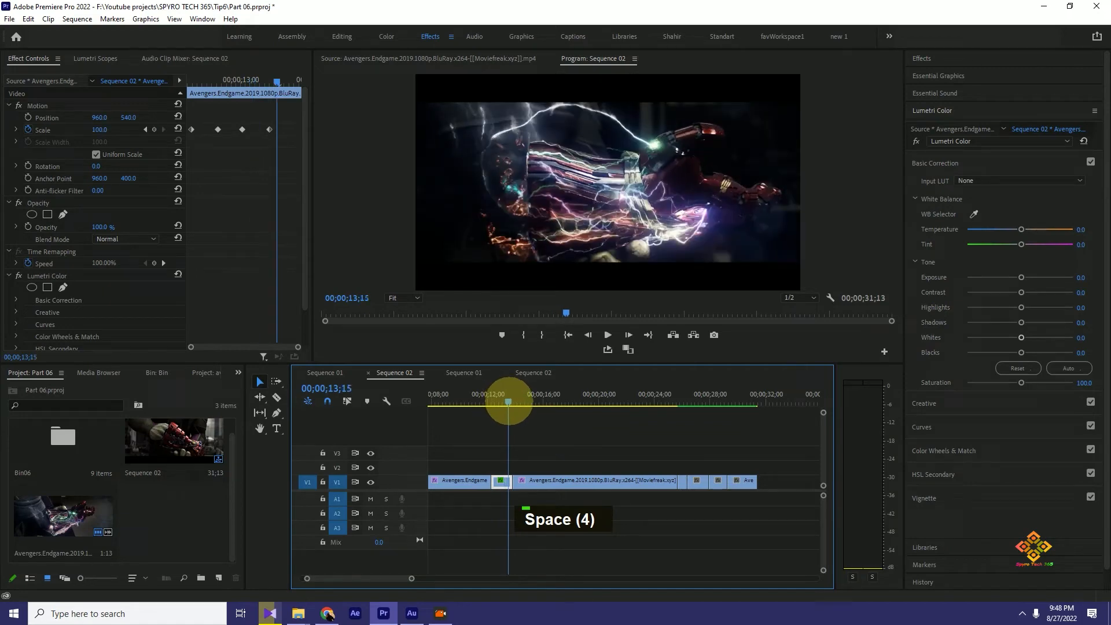
drag(281, 79, 286, 81)
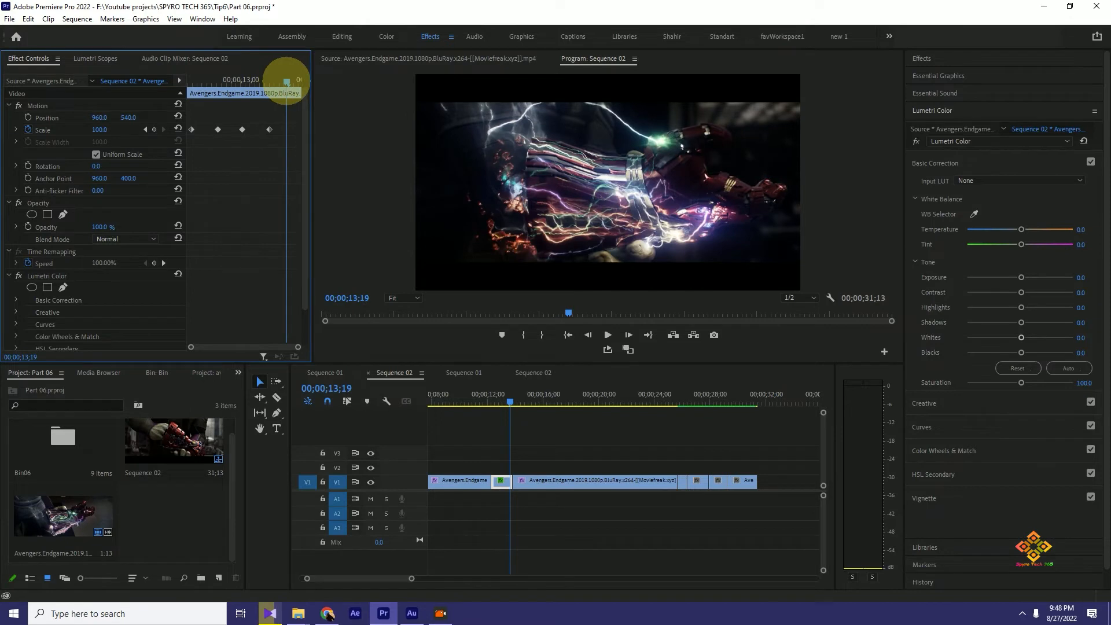
drag(100, 130, 128, 128)
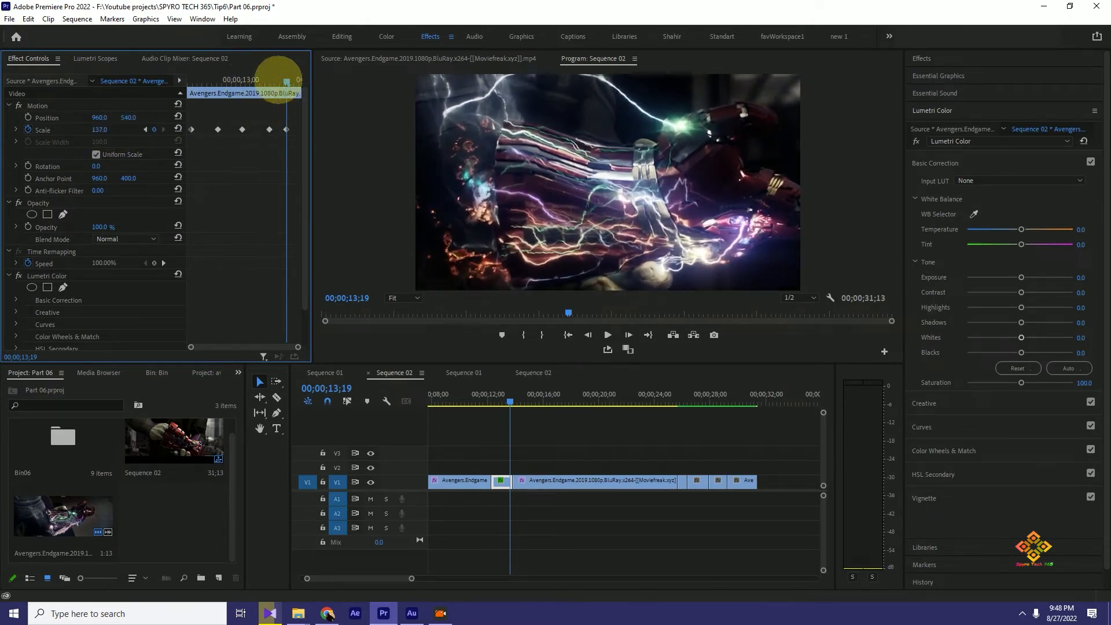
drag(287, 82, 298, 81)
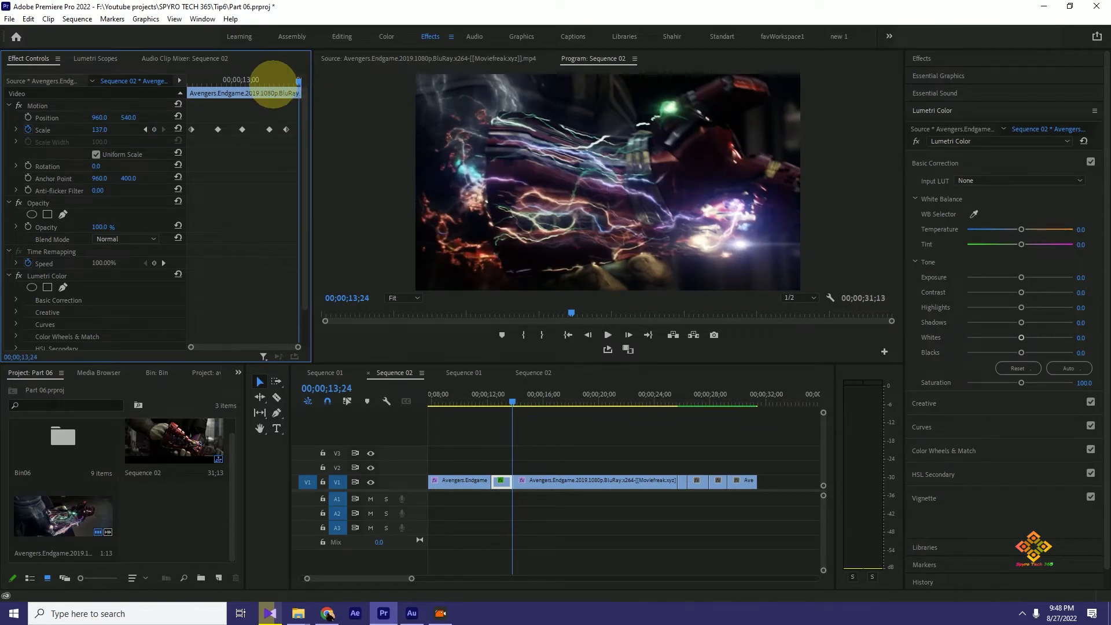
click(177, 128)
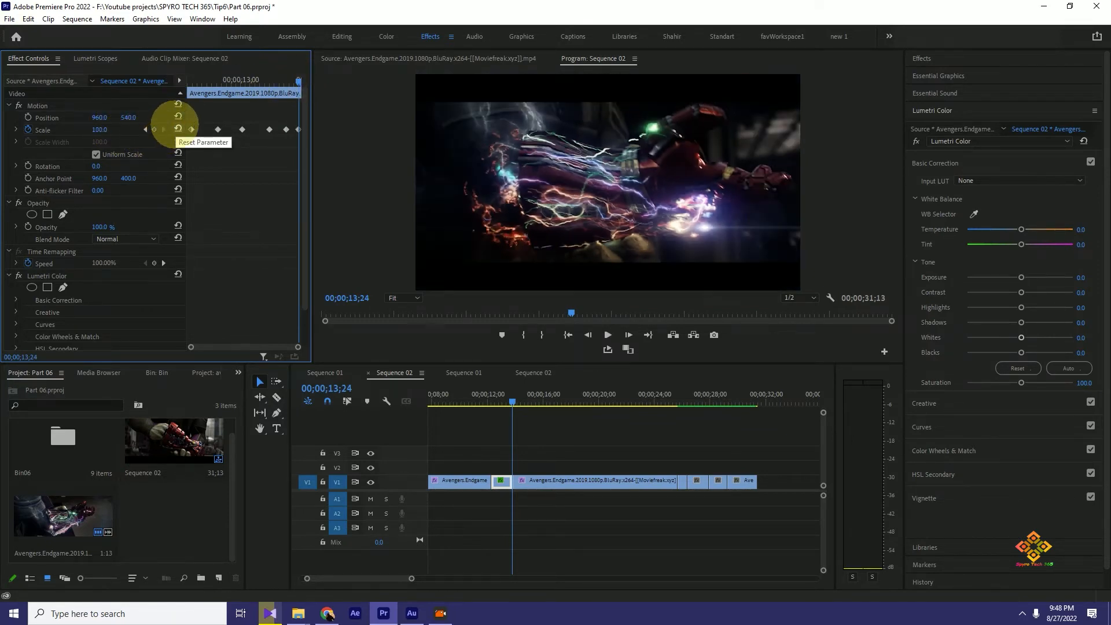
- Replay the gauntlet clip from 00;00;12;09 to check the extended Scale animation
drag(512, 400, 491, 400)
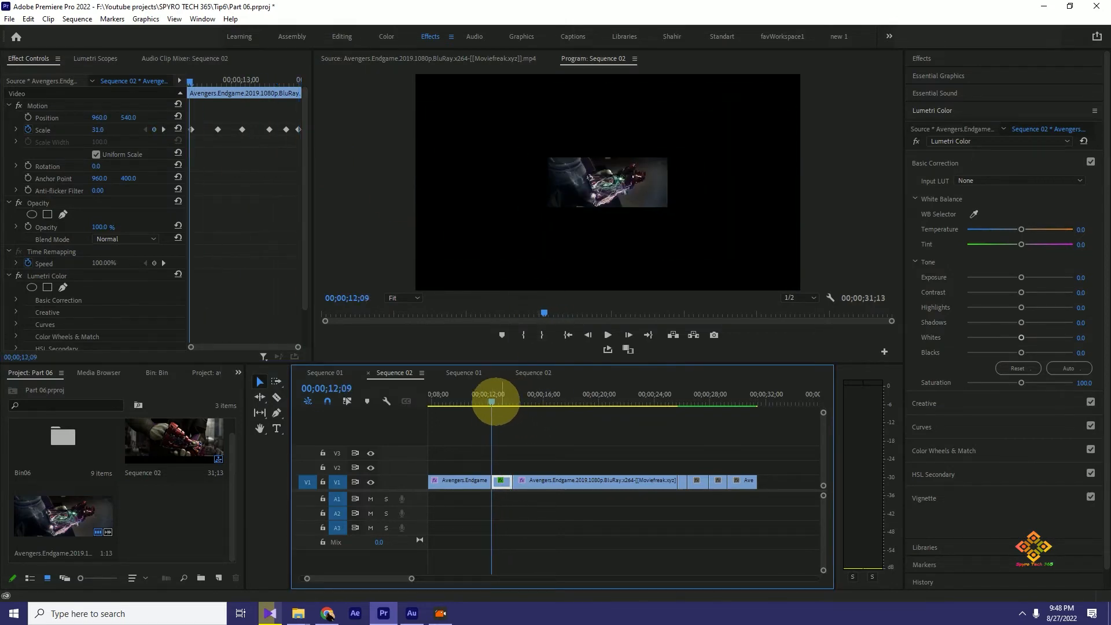
key(space)
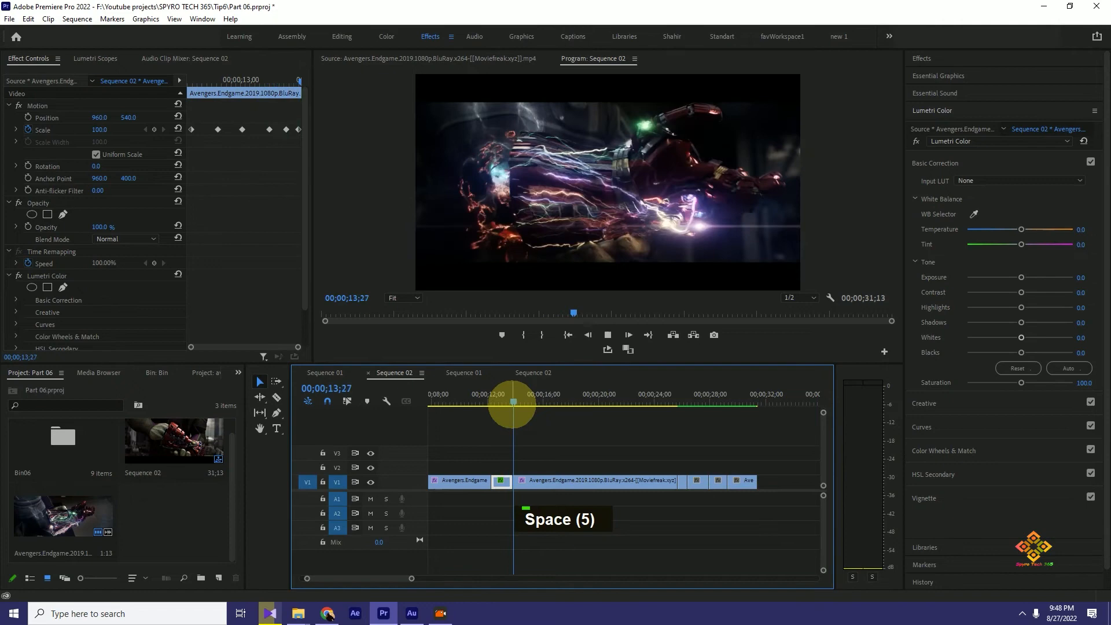
key(space)
- Set the Scale keyframe at 00;00;13;01 to Bezier interpolation and apply Ease In to the one at 00;00;12;21
drag(530, 402, 506, 400)
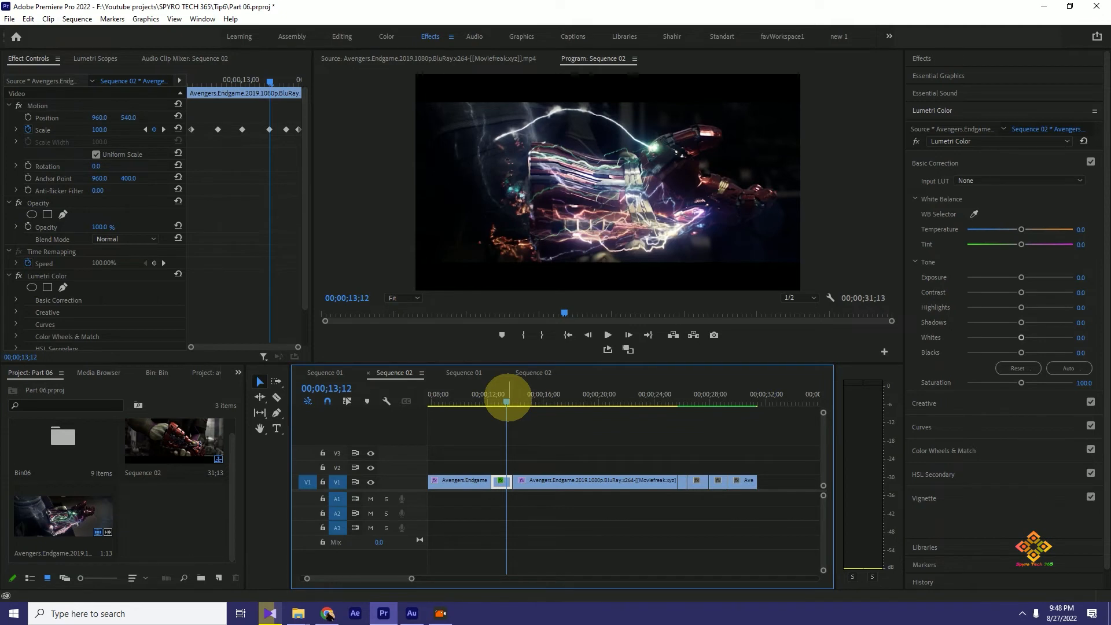
drag(506, 402, 504, 402)
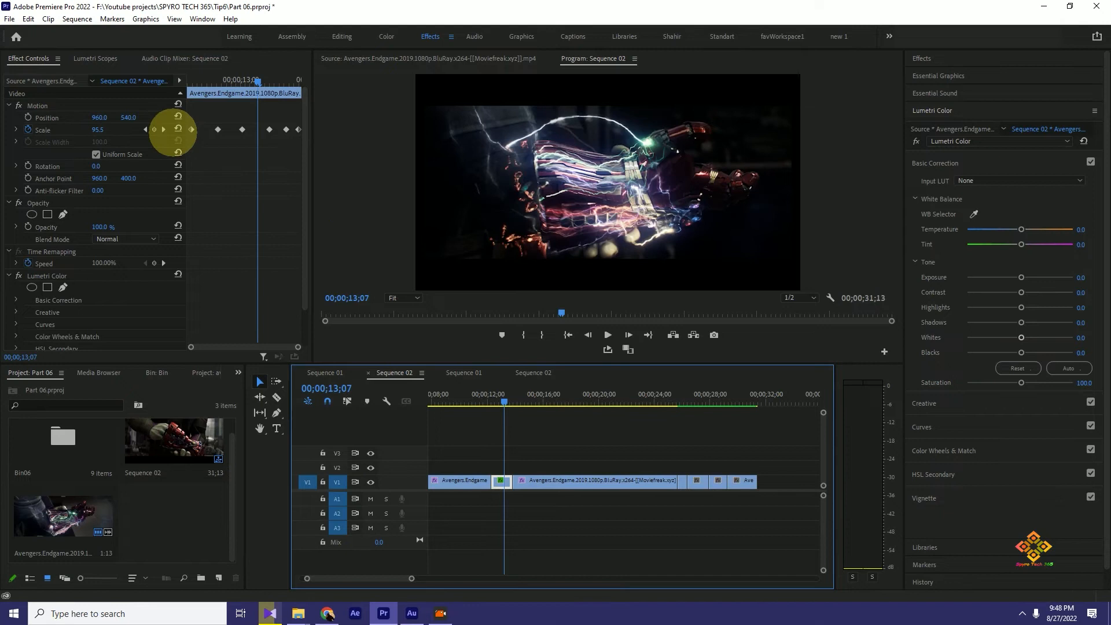
right_click(242, 130)
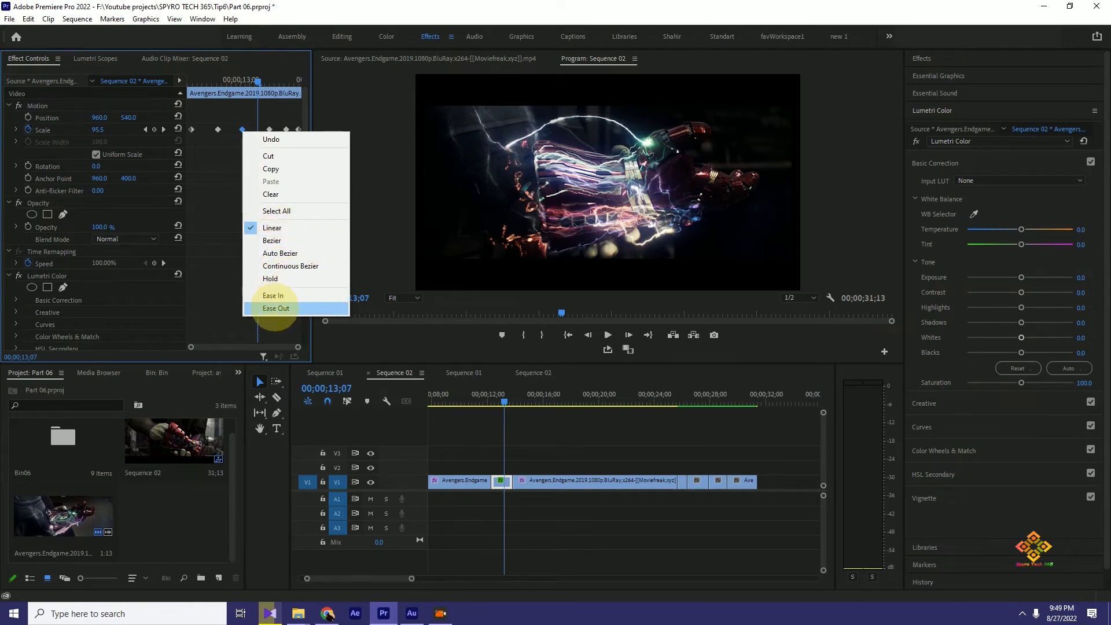
click(277, 239)
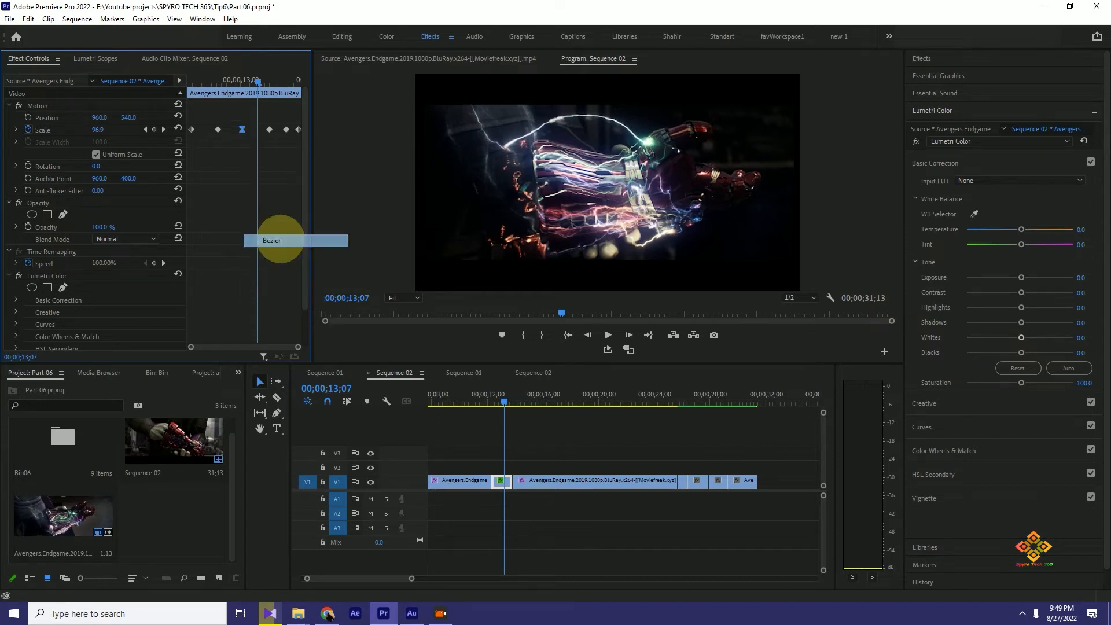
drag(258, 81, 219, 81)
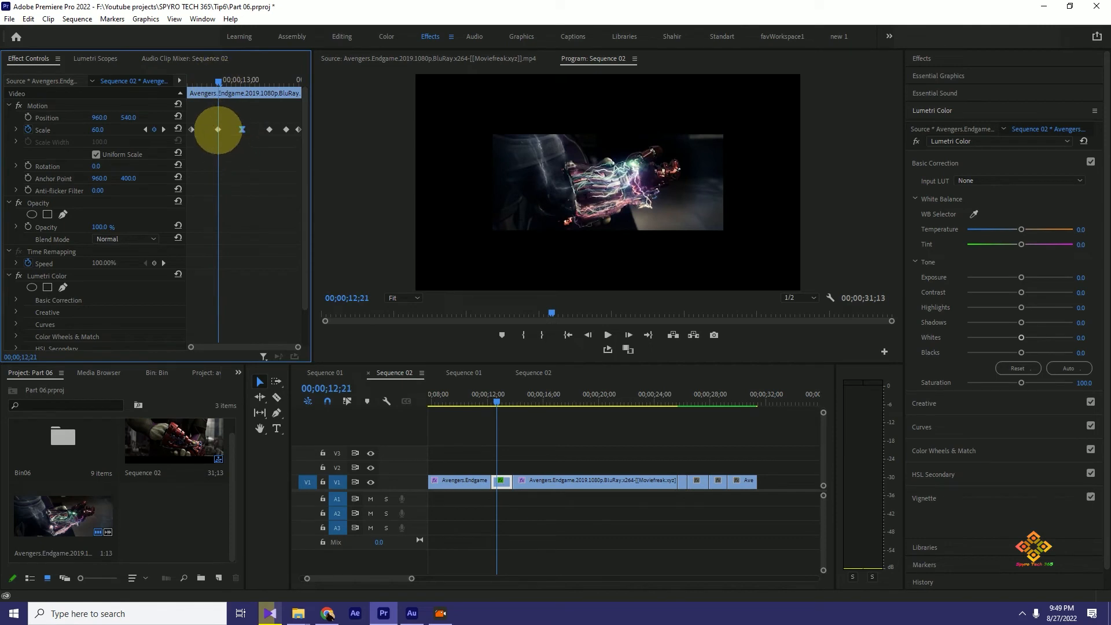
right_click(218, 129)
click(248, 293)
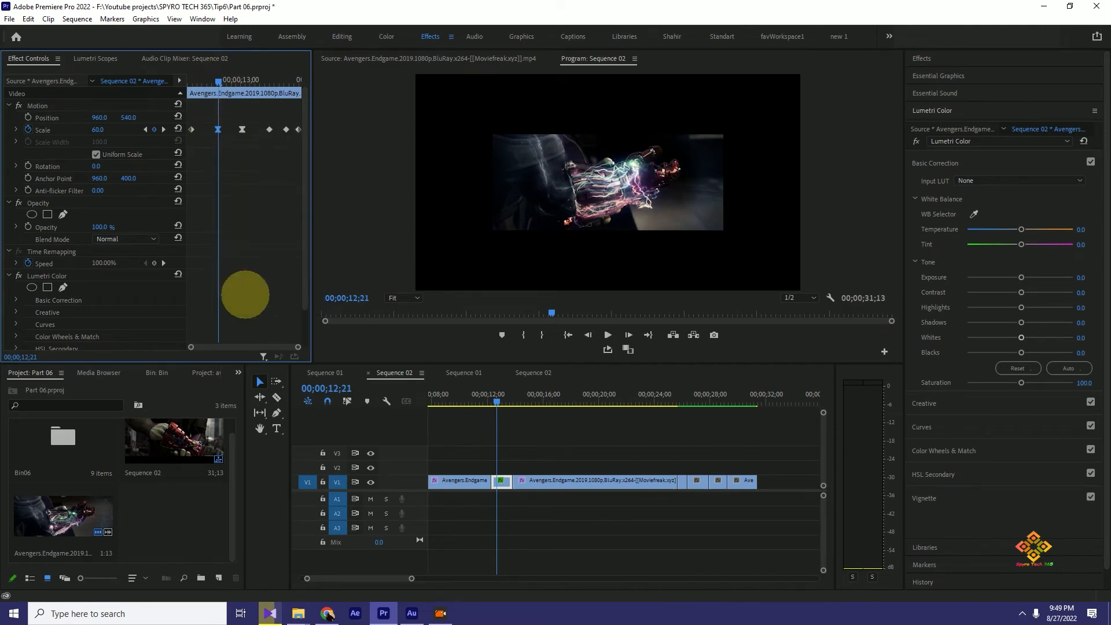
- Play back the clip from its start to review the eased Scale keyframes
click(496, 397)
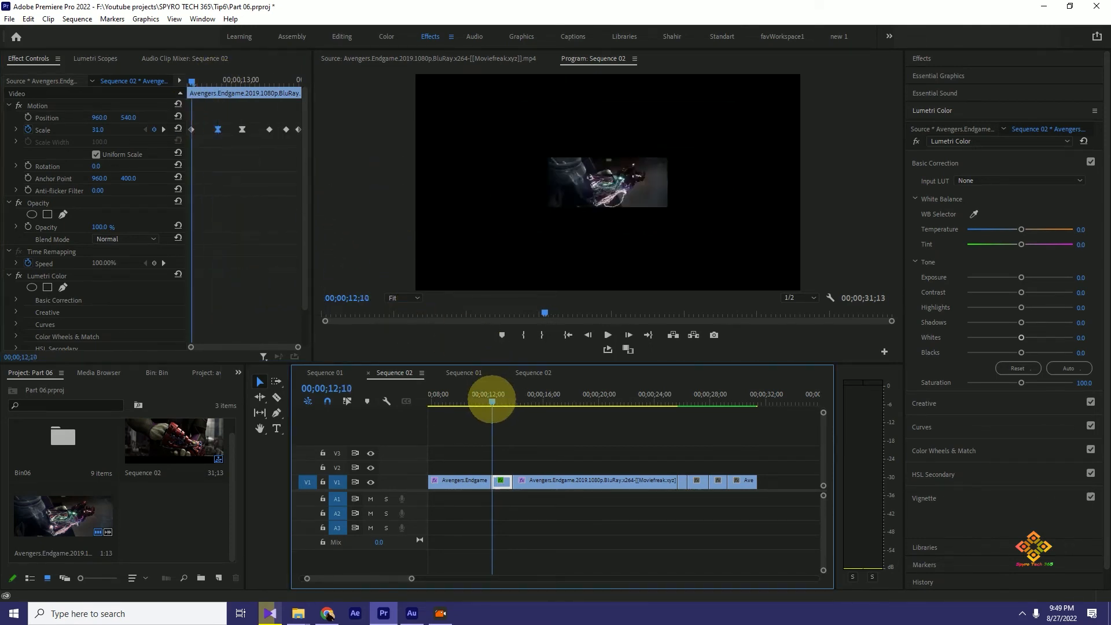
key(space)
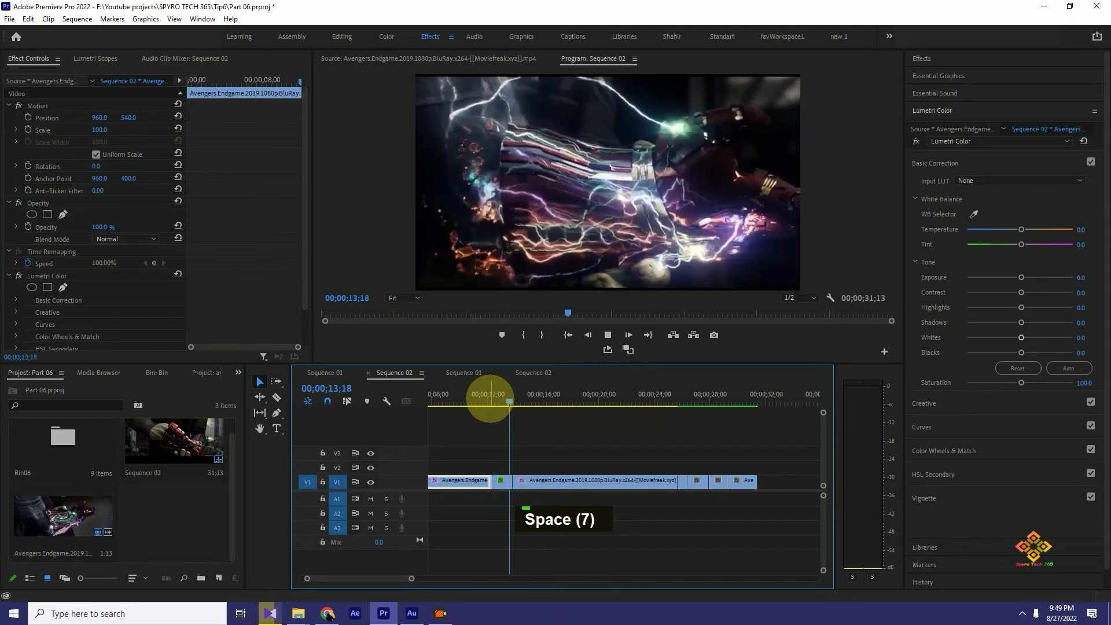
key(space)
- Expand the Scale property's value and velocity graphs with the playhead at 00;00;13;19
drag(521, 400, 510, 400)
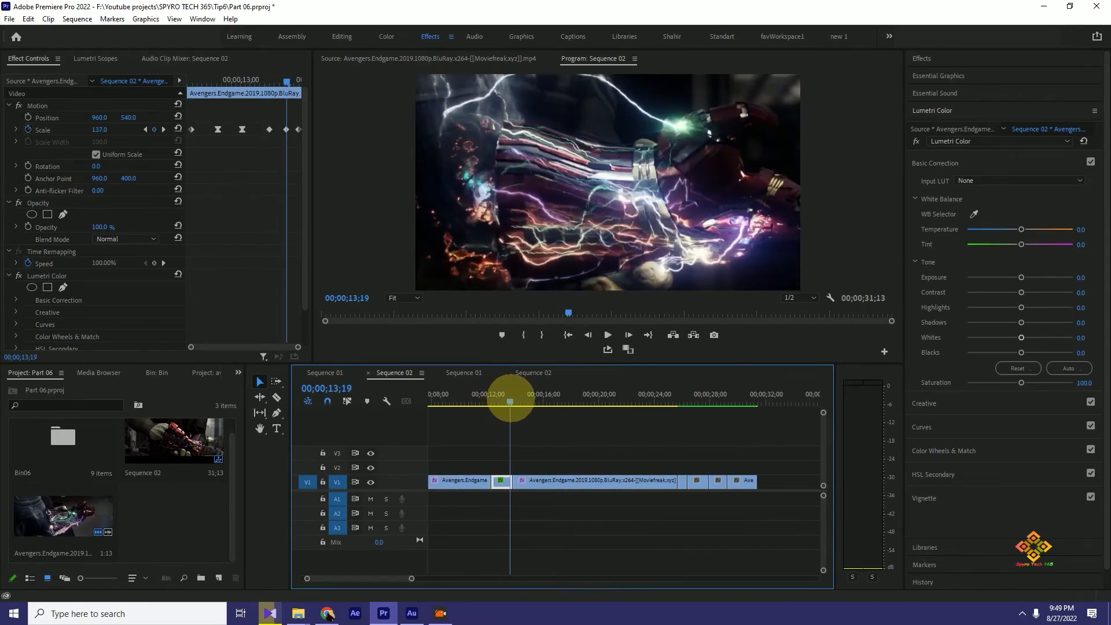
click(16, 132)
click(16, 129)
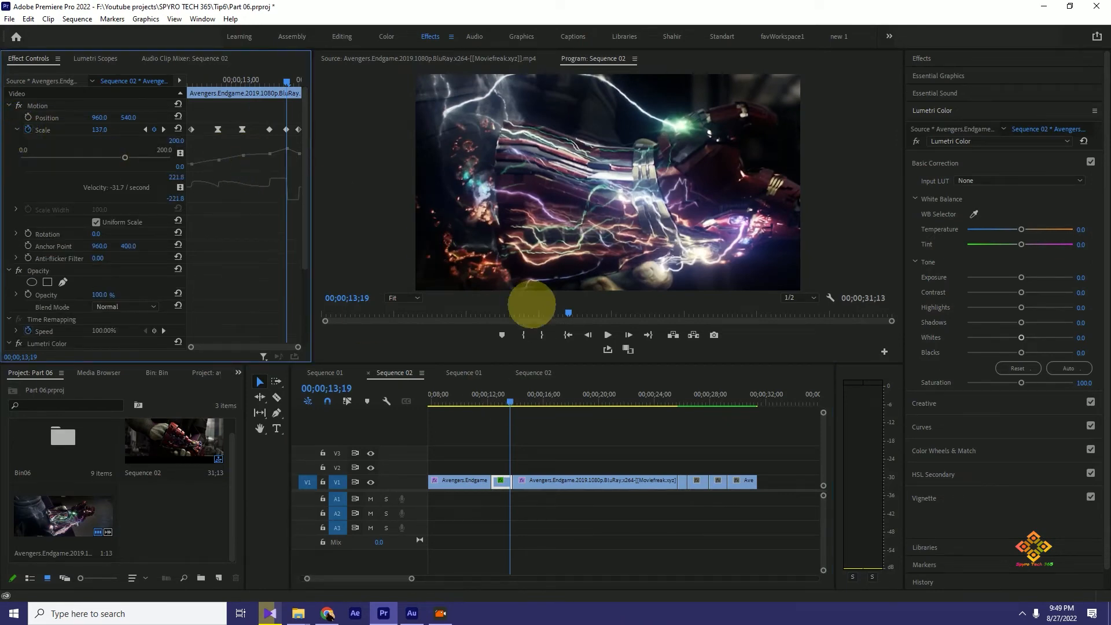
- Reshape the Scale curve around the 00;00;12;21 and 00;00;13;01 keyframes and lower the 00;00;13;19 keyframe level with its neighbours
drag(509, 401, 506, 399)
drag(242, 154, 242, 157)
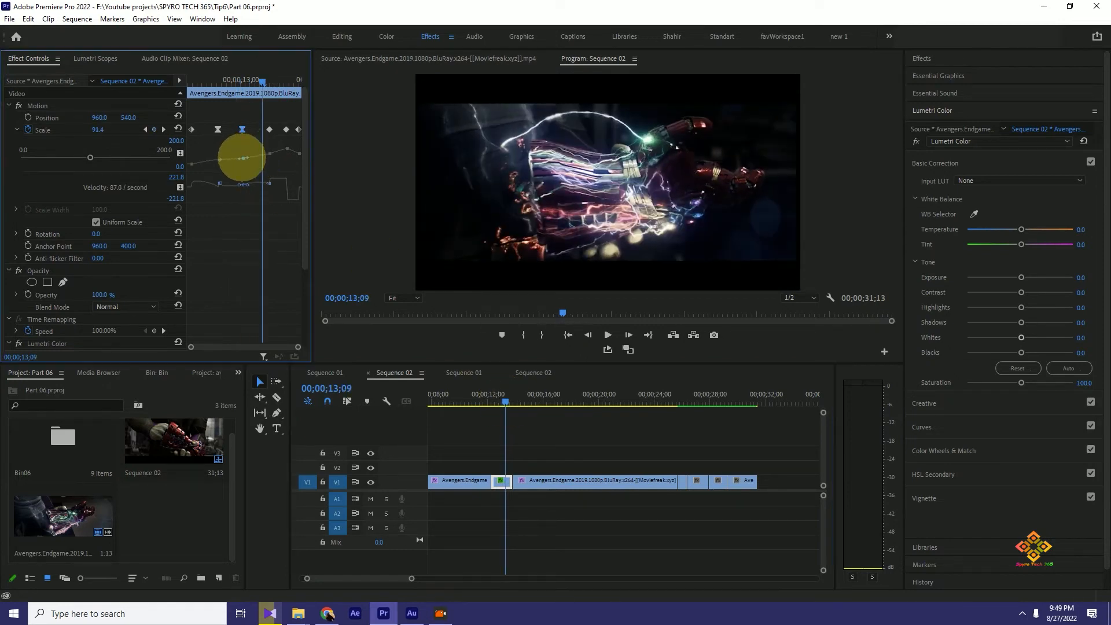
drag(245, 157, 223, 160)
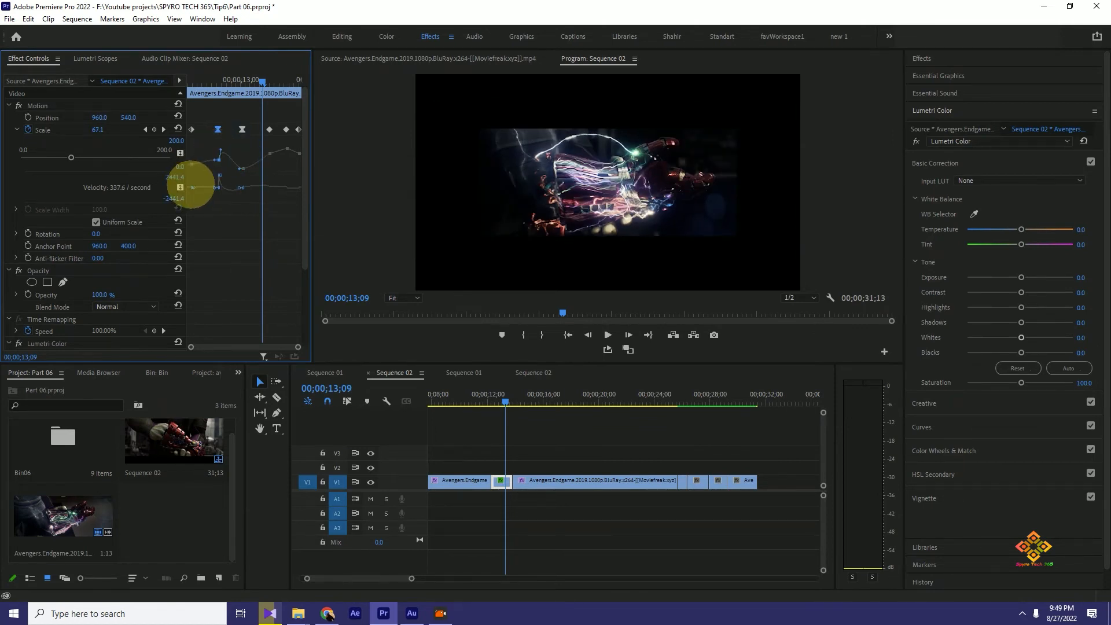
click(288, 149)
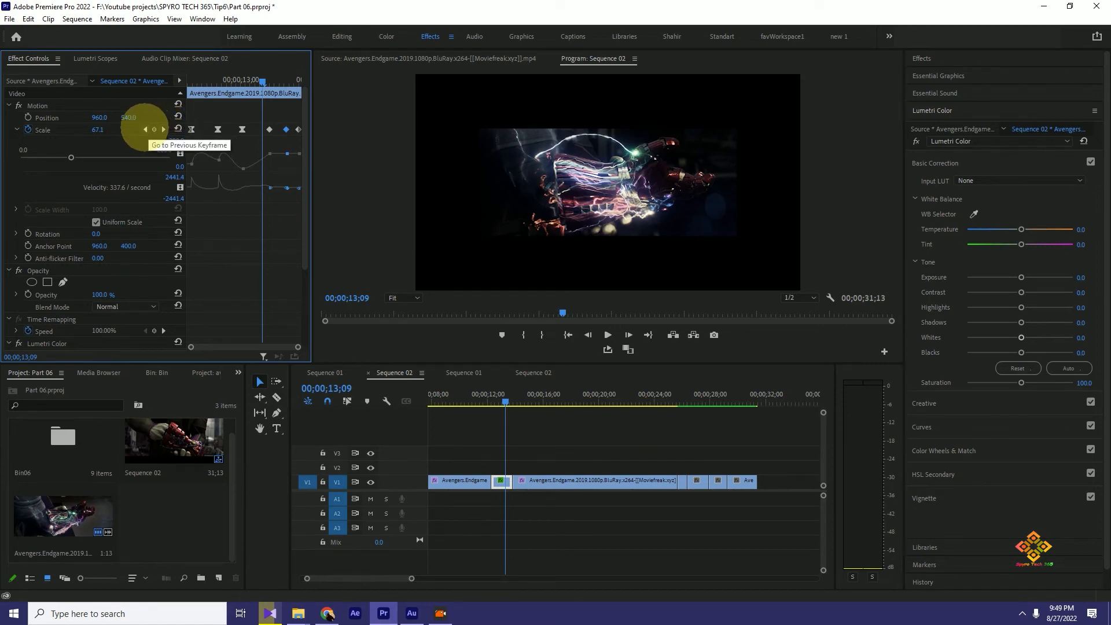
- Step forward through the remaining Scale keyframes to the last one at 00;00;13;24
click(164, 129)
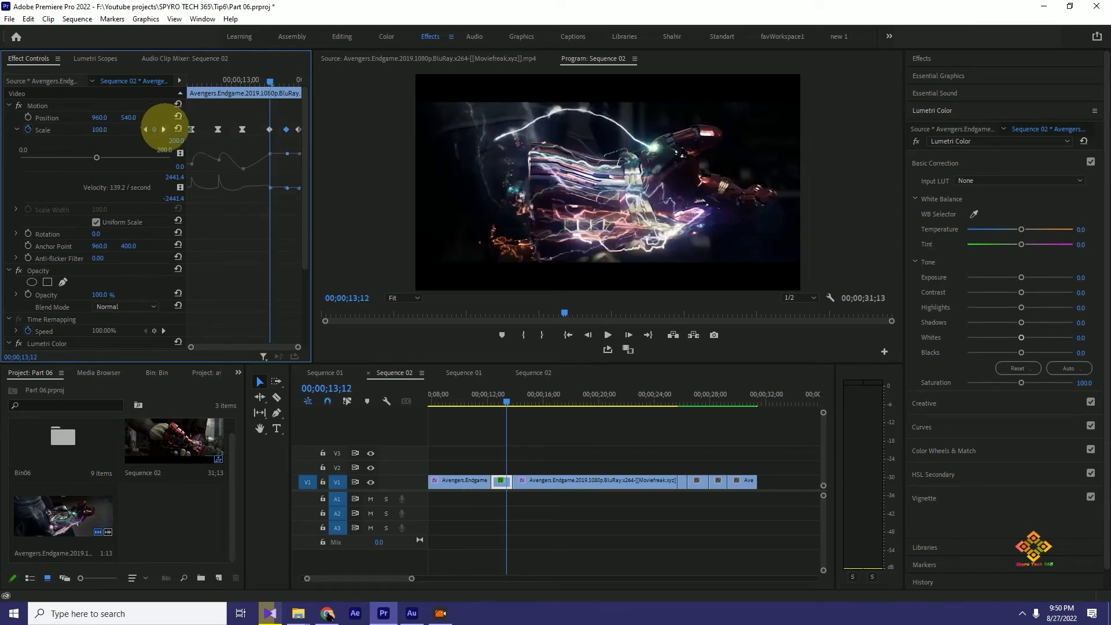
click(164, 129)
click(164, 129)
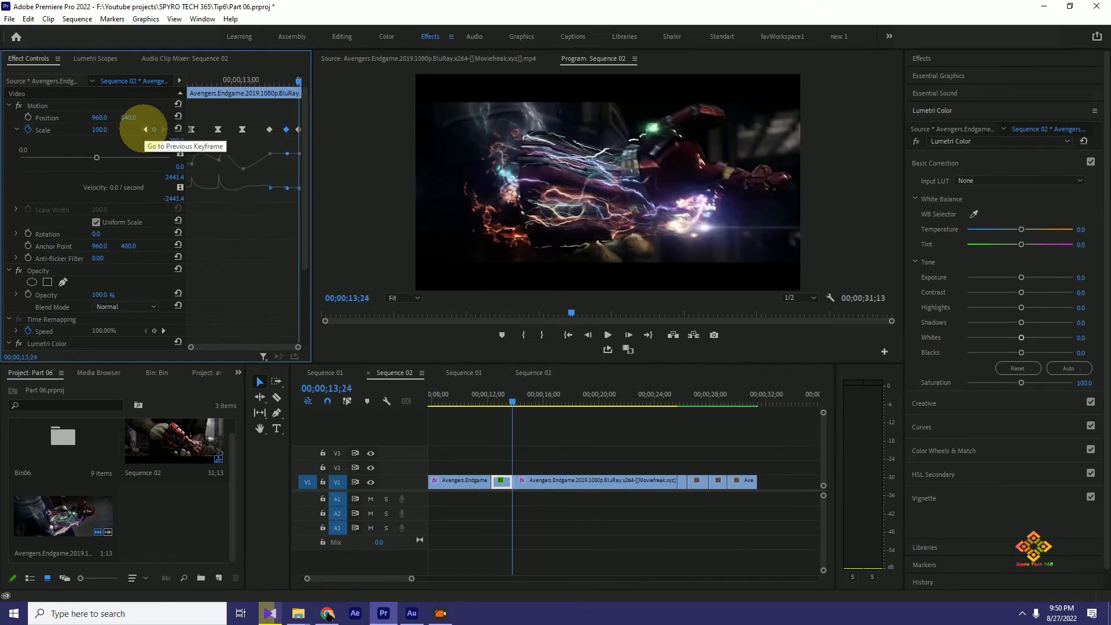
- Step back through the Scale keyframes from the last one to the keyframe at 00;00;12;21
click(146, 129)
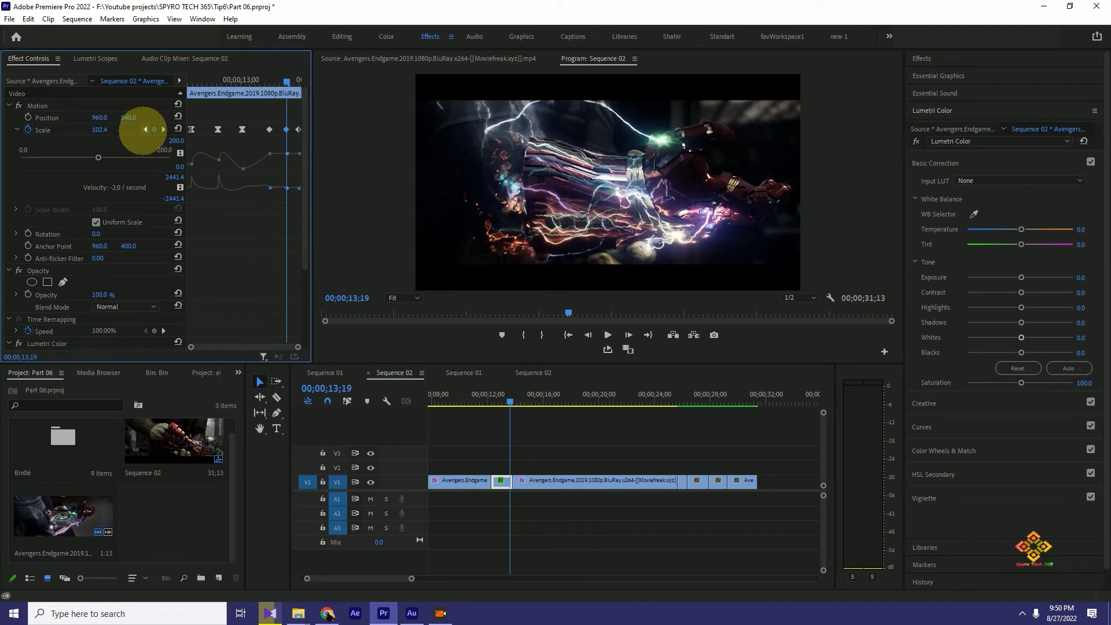
click(145, 129)
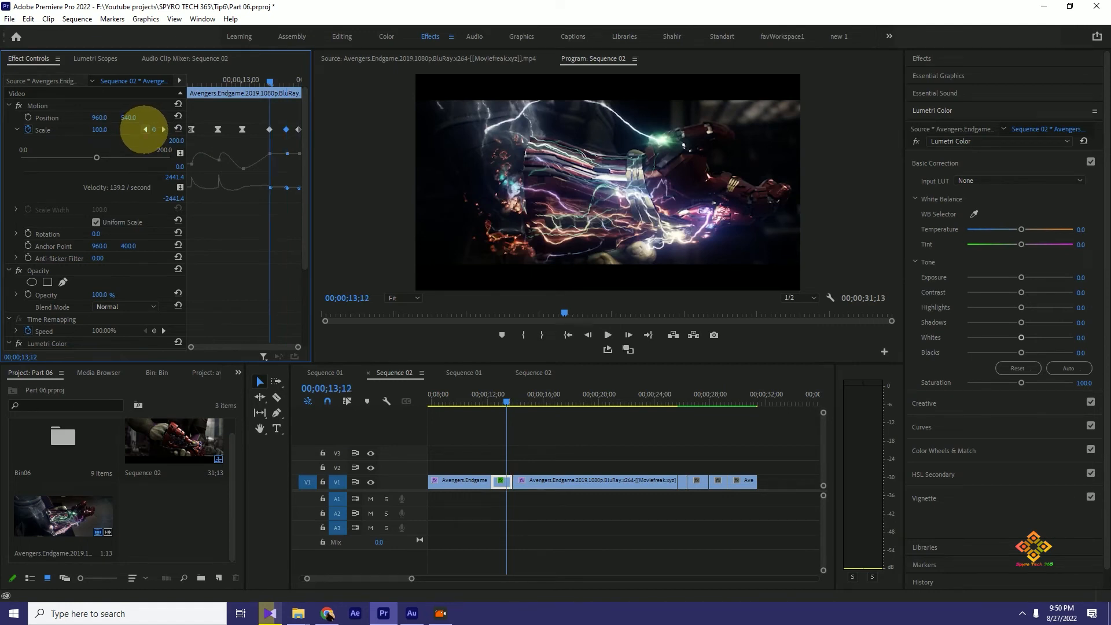
click(145, 129)
click(145, 129)
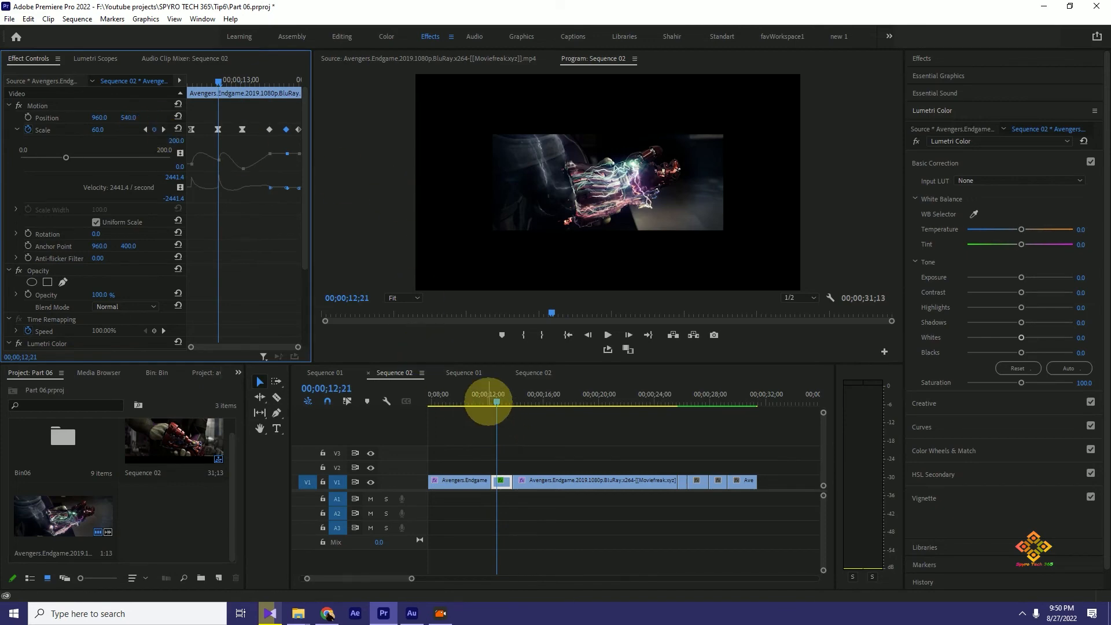
- Play back the short Scale-animated clip several times, starting from just before or at its beginning
click(493, 401)
key(space)
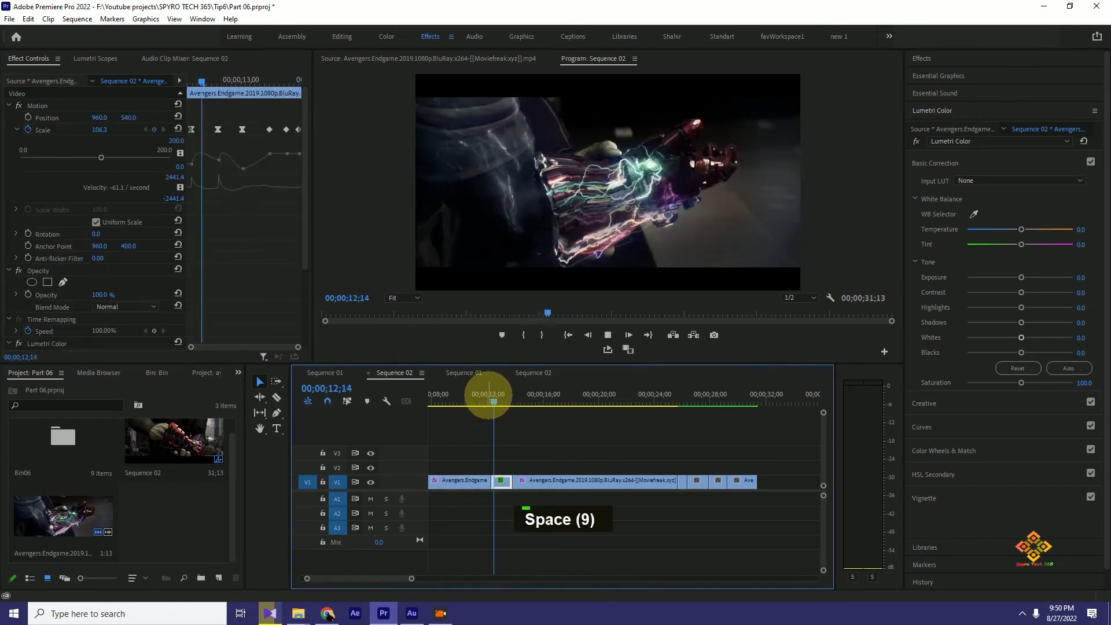
key(space)
click(488, 398)
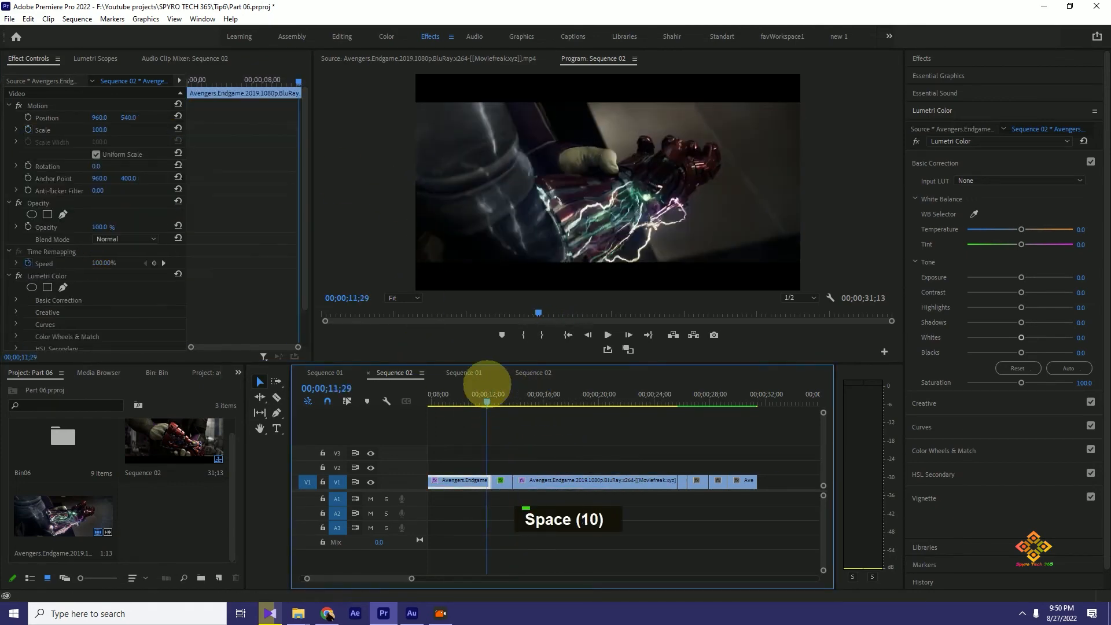
key(space)
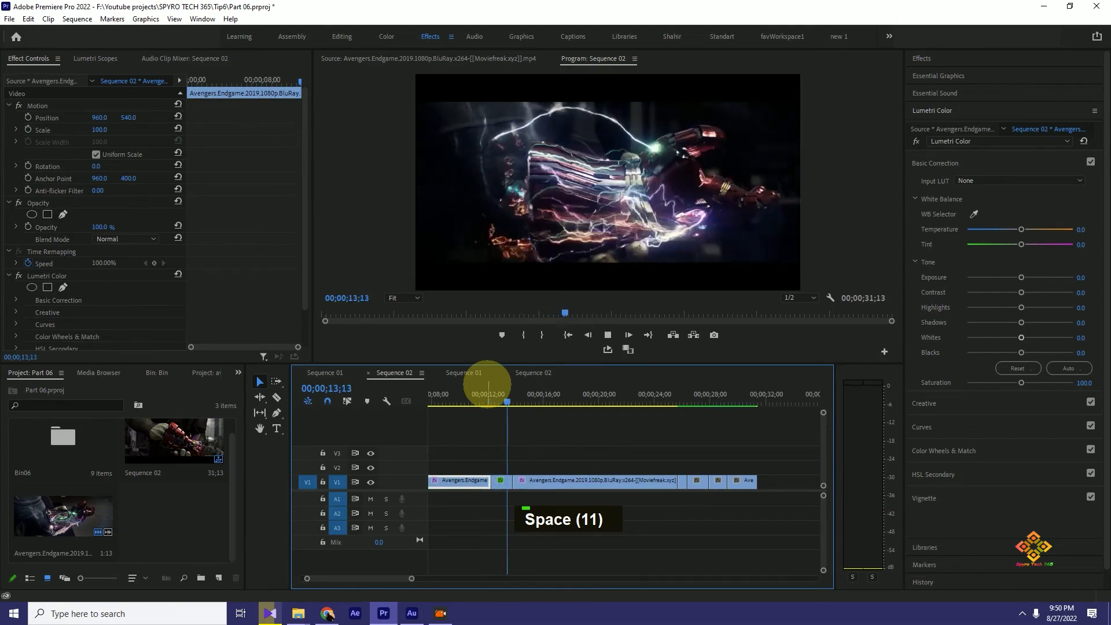
key(space)
drag(523, 400, 493, 400)
key(space)
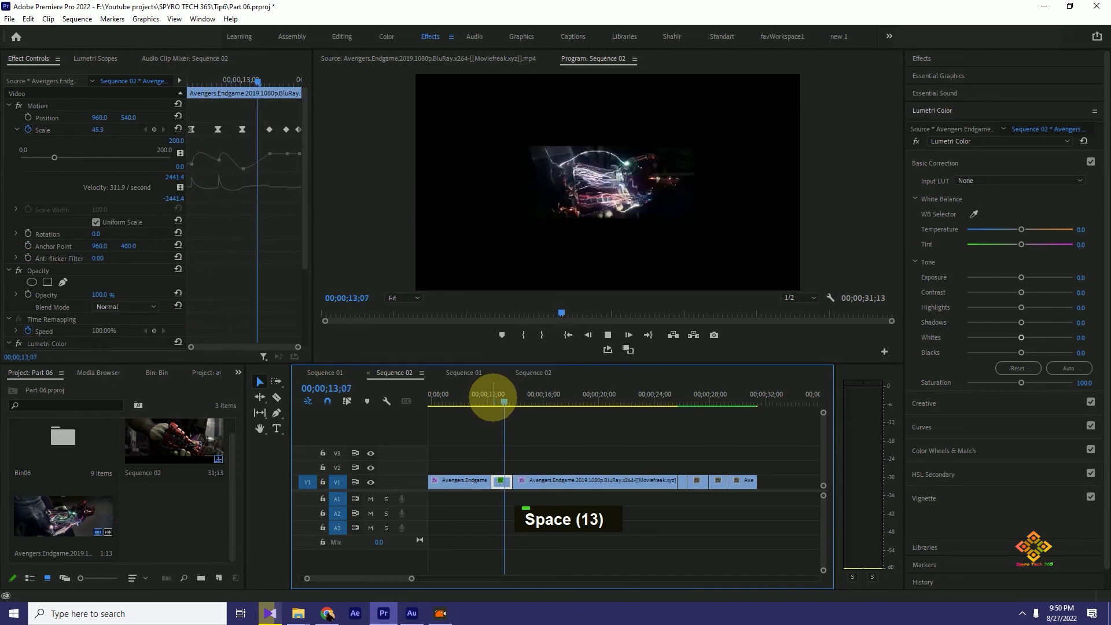
key(space)
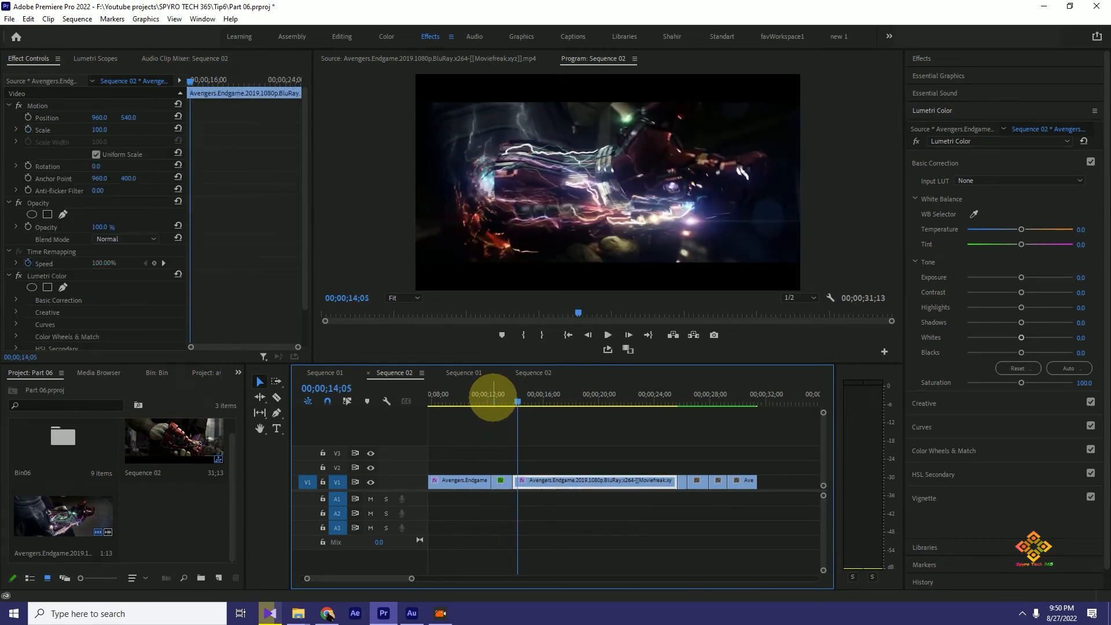
- Replay the transition from the preceding clip into the Scale animation and pause at 00;00;12;26
drag(505, 399, 480, 400)
key(space)
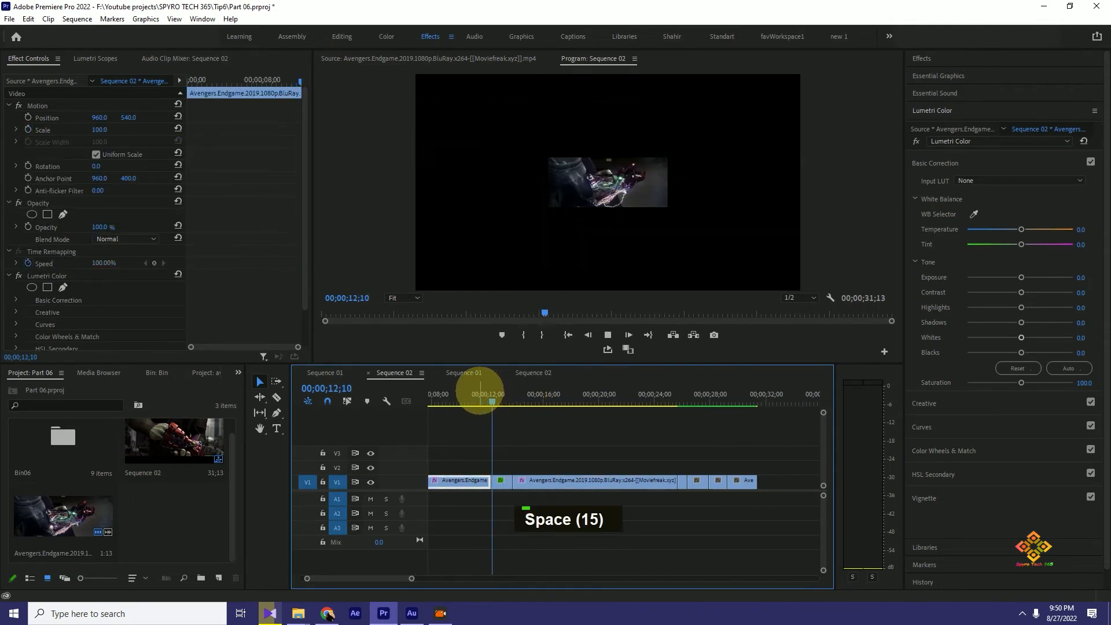
key(space)
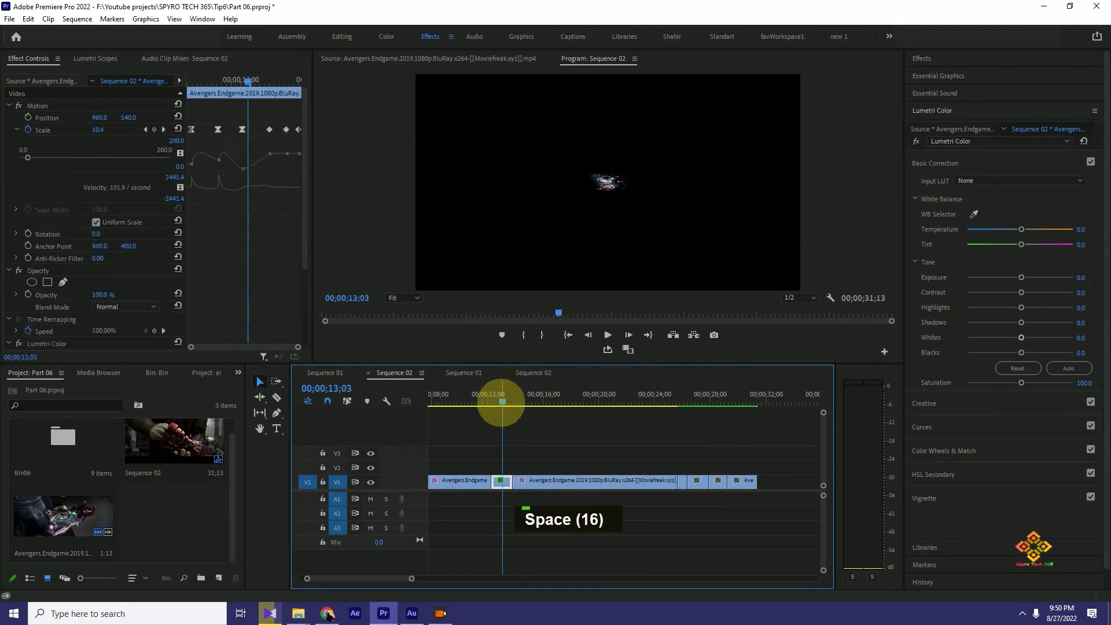
click(490, 401)
click(494, 399)
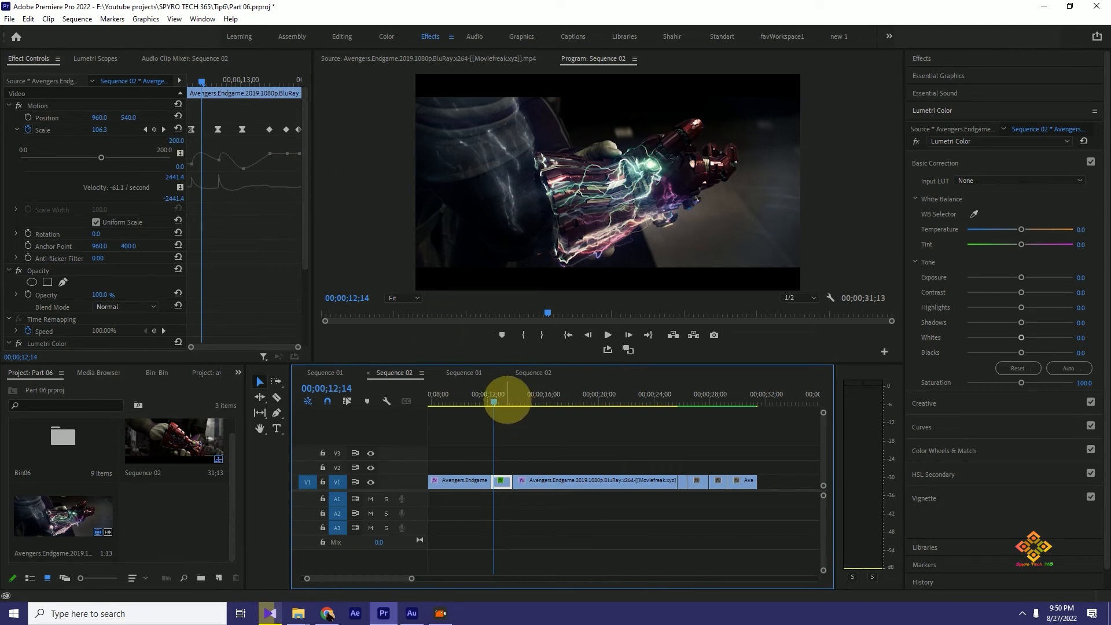
click(480, 400)
key(space)
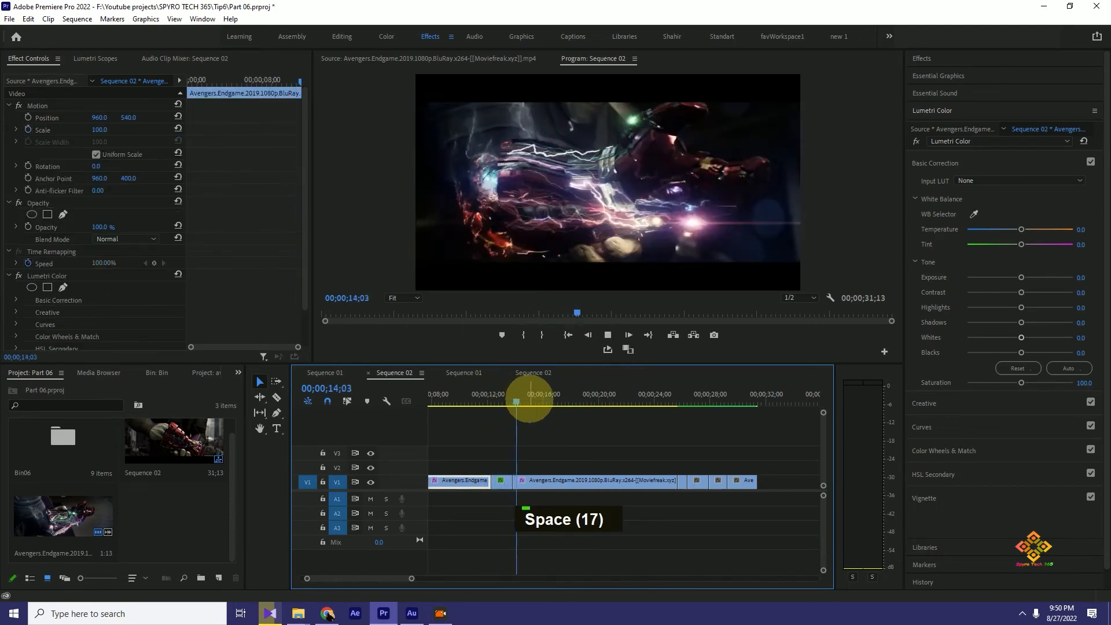
key(space)
click(490, 397)
key(space)
key(space)
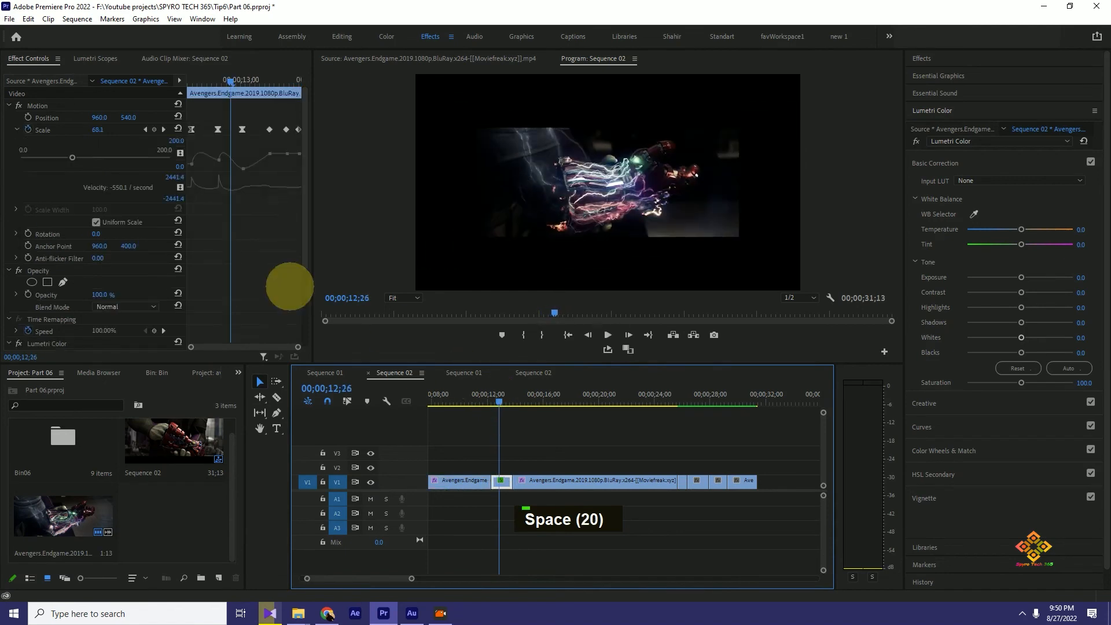
- Look over the animated clip's Motion, Opacity, Time Remapping and Lumetri Color properties
scroll(69, 304, down, 2)
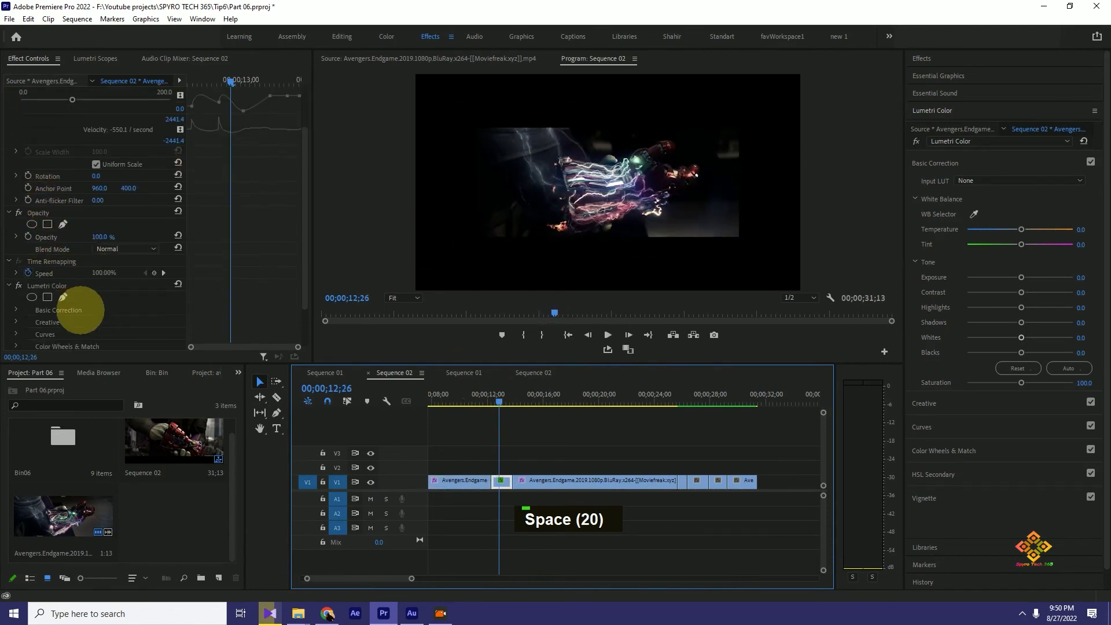
scroll(55, 199, up, 2)
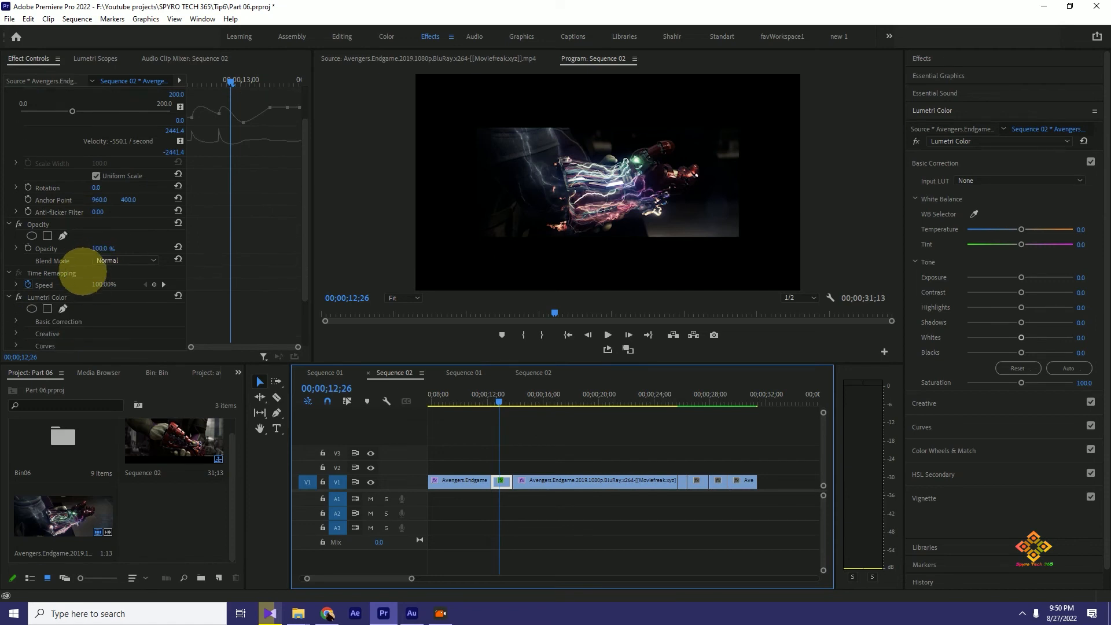
scroll(58, 243, down, 4)
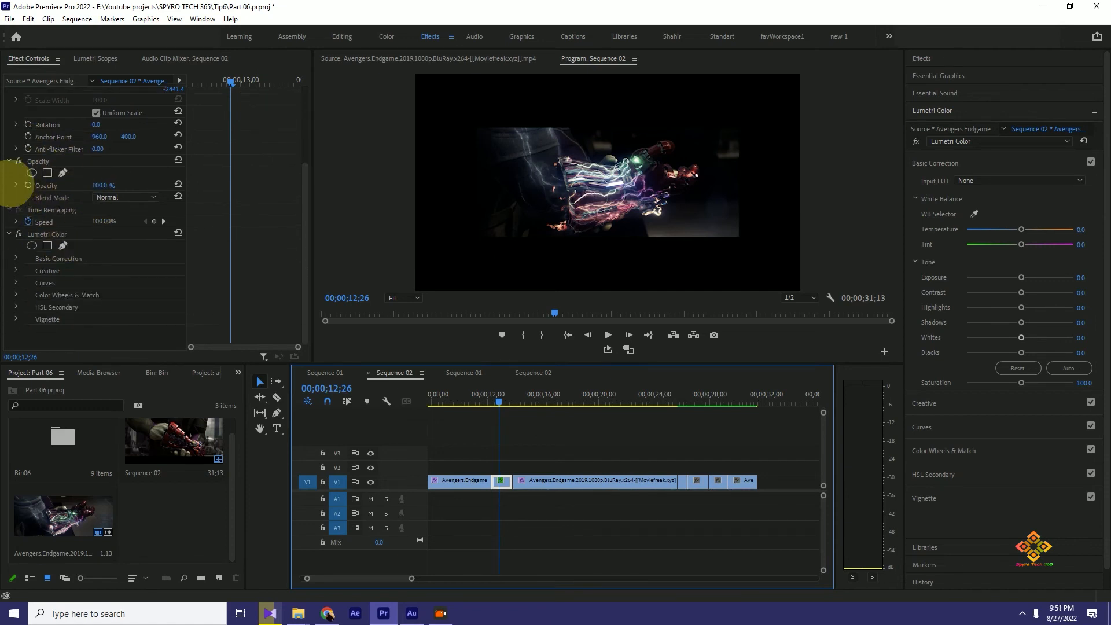
scroll(92, 240, up, 4)
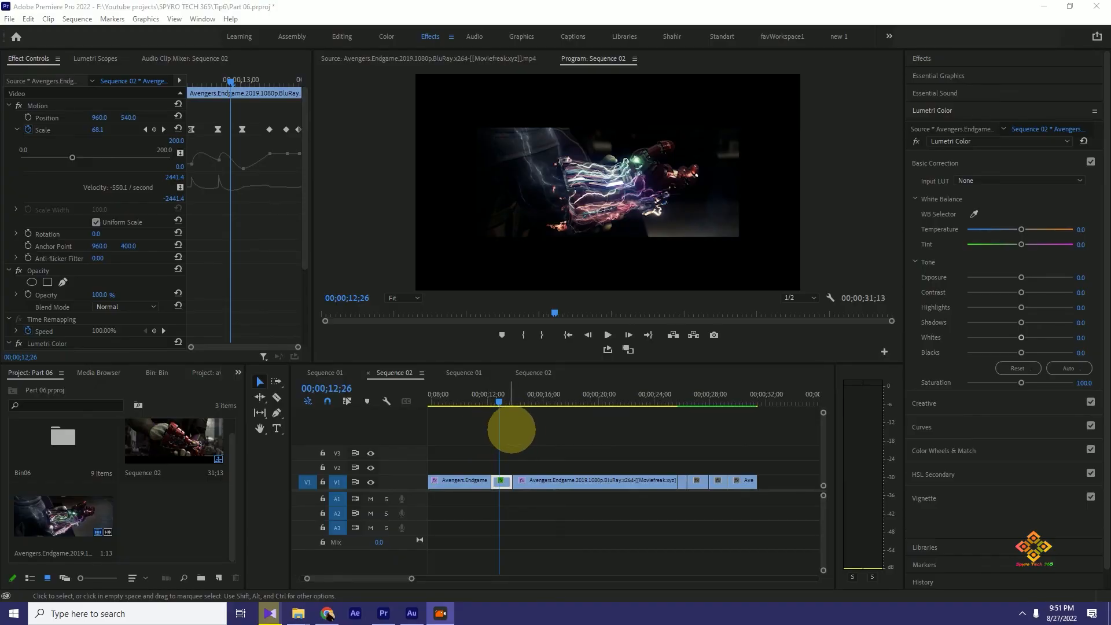
- Try duplicating the last two V1 clips onto track V3, and undo the duplication
drag(500, 404, 721, 422)
drag(786, 472, 713, 491)
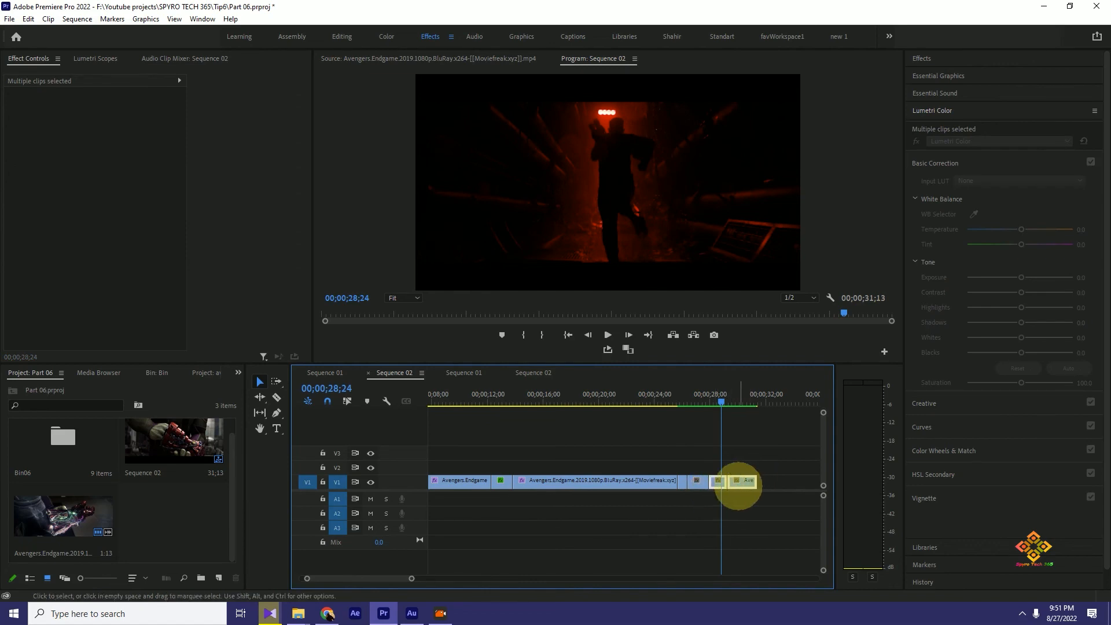
key(alt)
drag(741, 484, 778, 457)
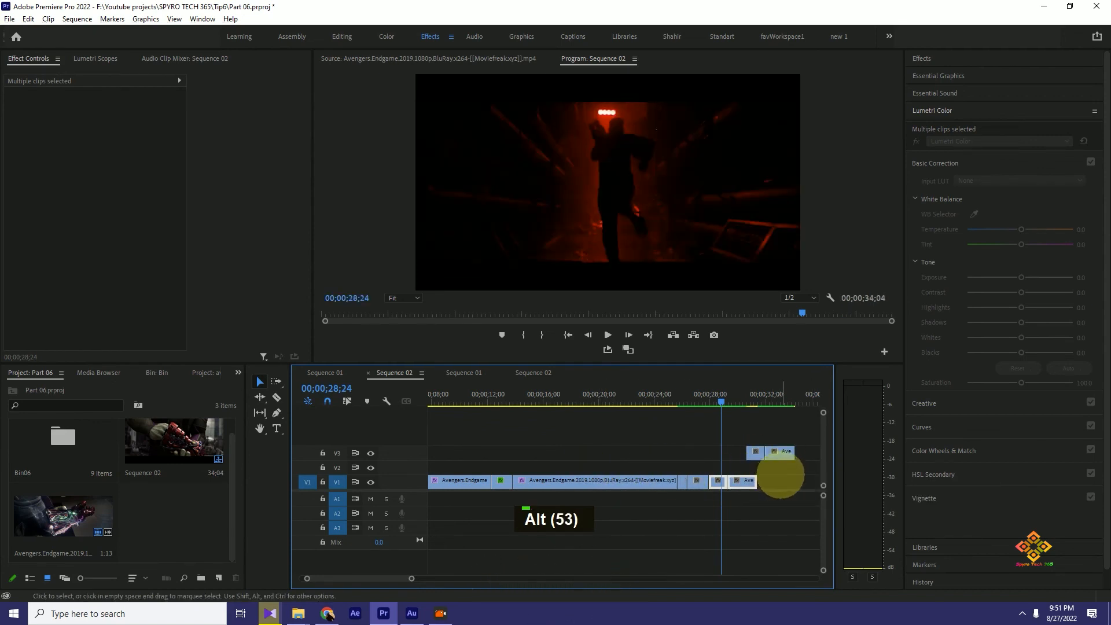
key(ctrl+z)
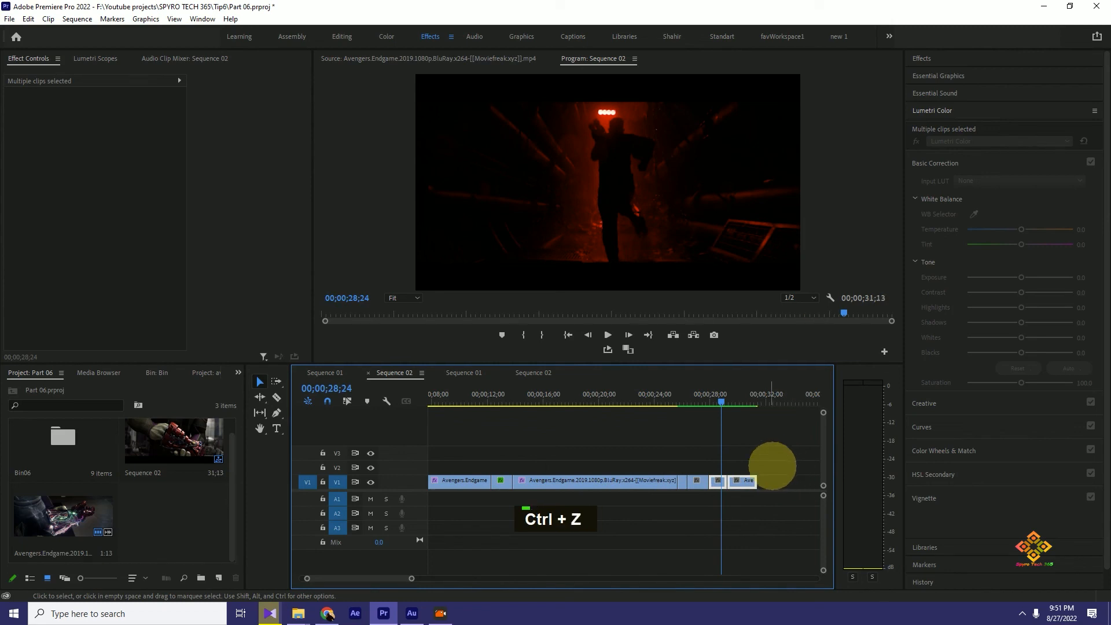
- Duplicate the last two V1 clips onto track V3, just past the end of the originals
click(717, 399)
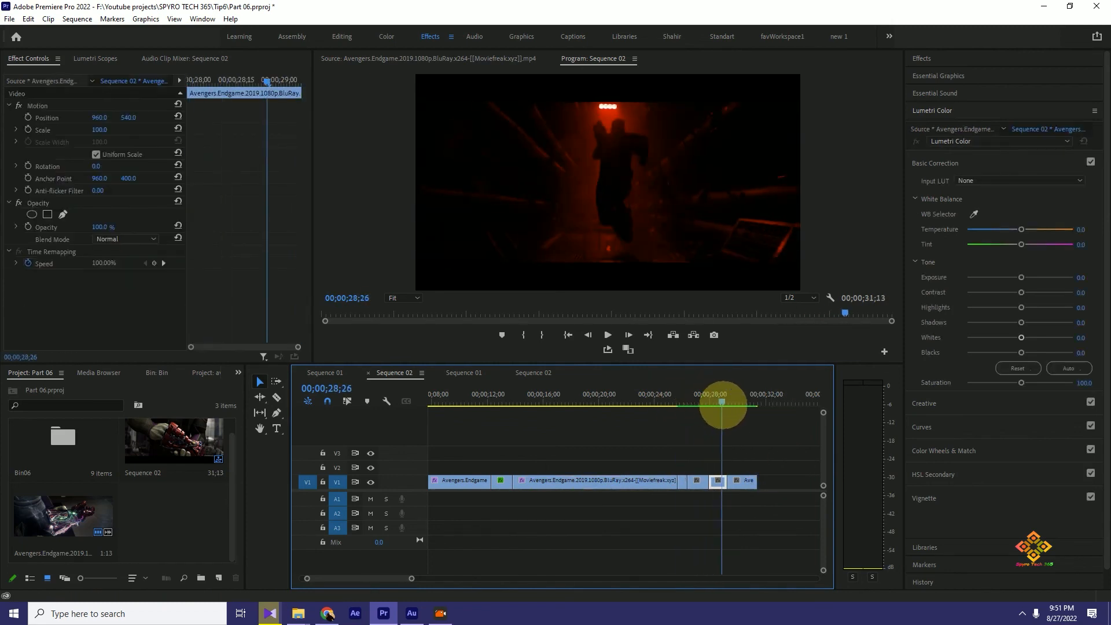
drag(784, 467, 711, 497)
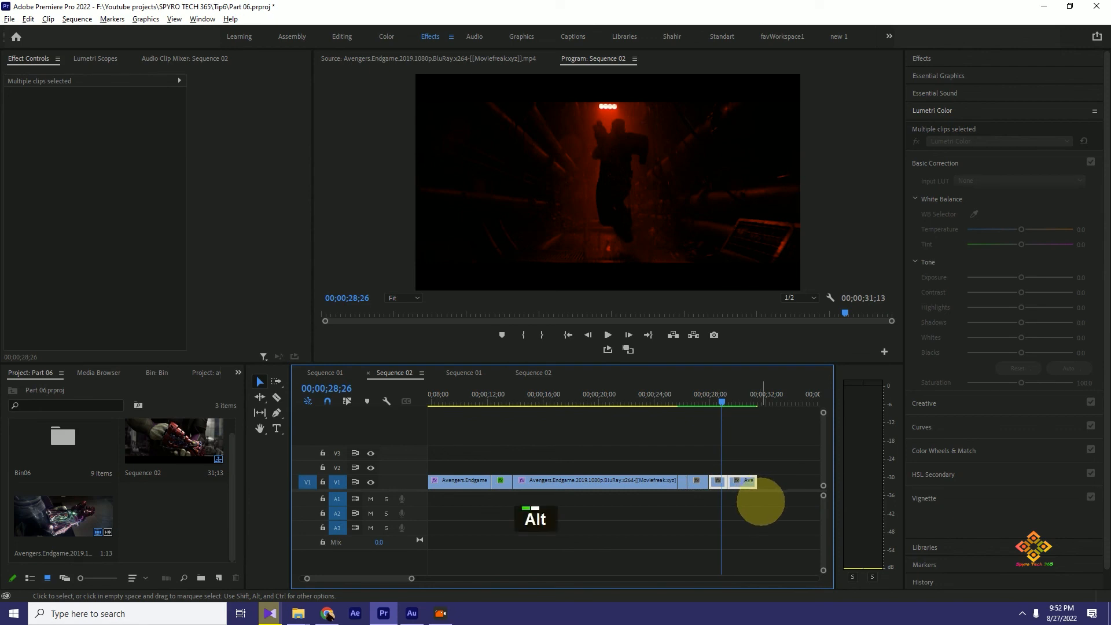
drag(745, 484, 797, 454)
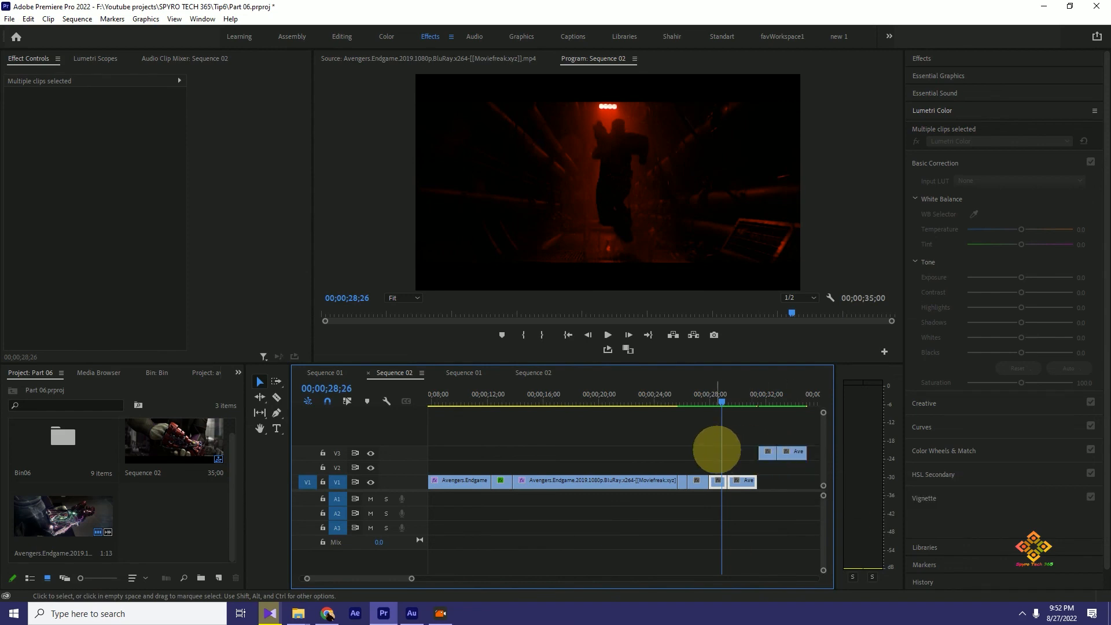
- Try placing further duplicates of the two clips farther along V1, and undo all the duplications, including those on V3
drag(379, 575, 386, 575)
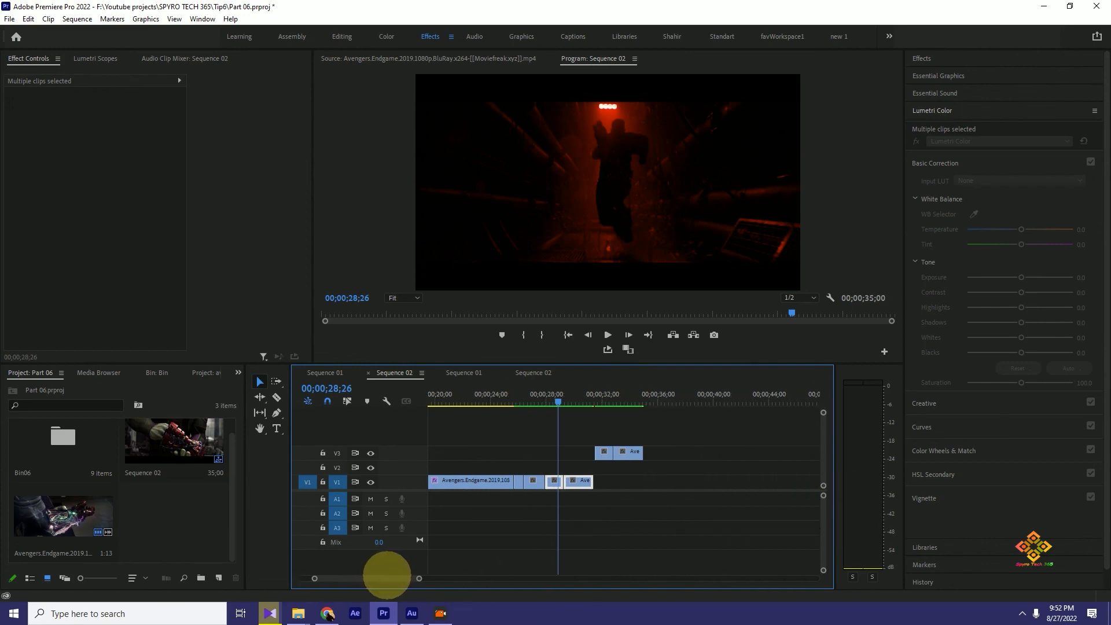
drag(673, 439, 746, 480)
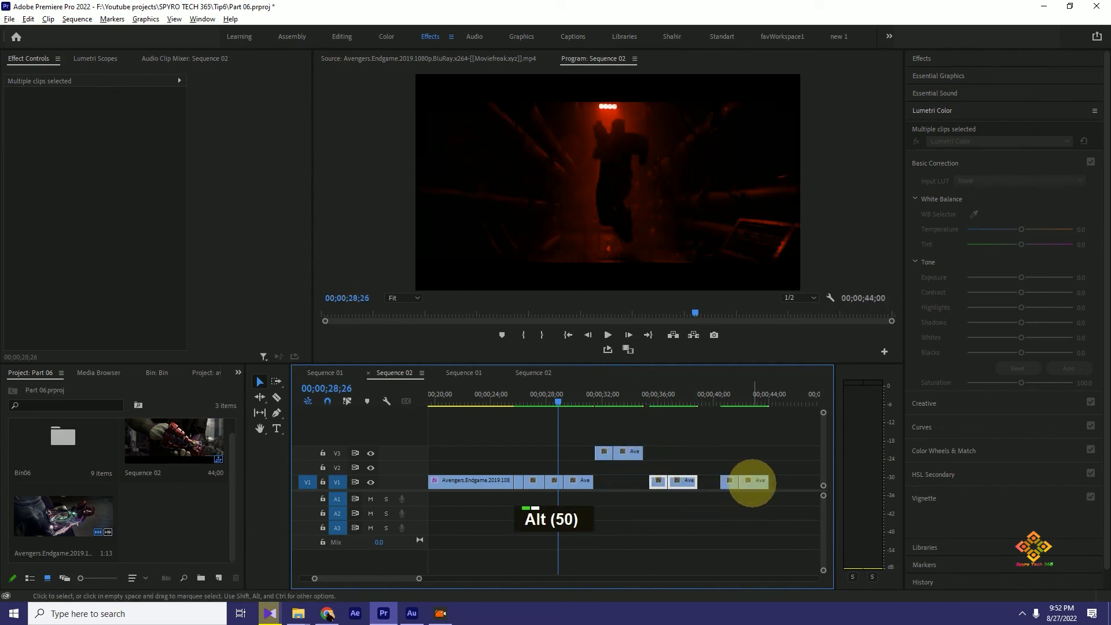
key(ctrl+z)
key(ctrl+z)
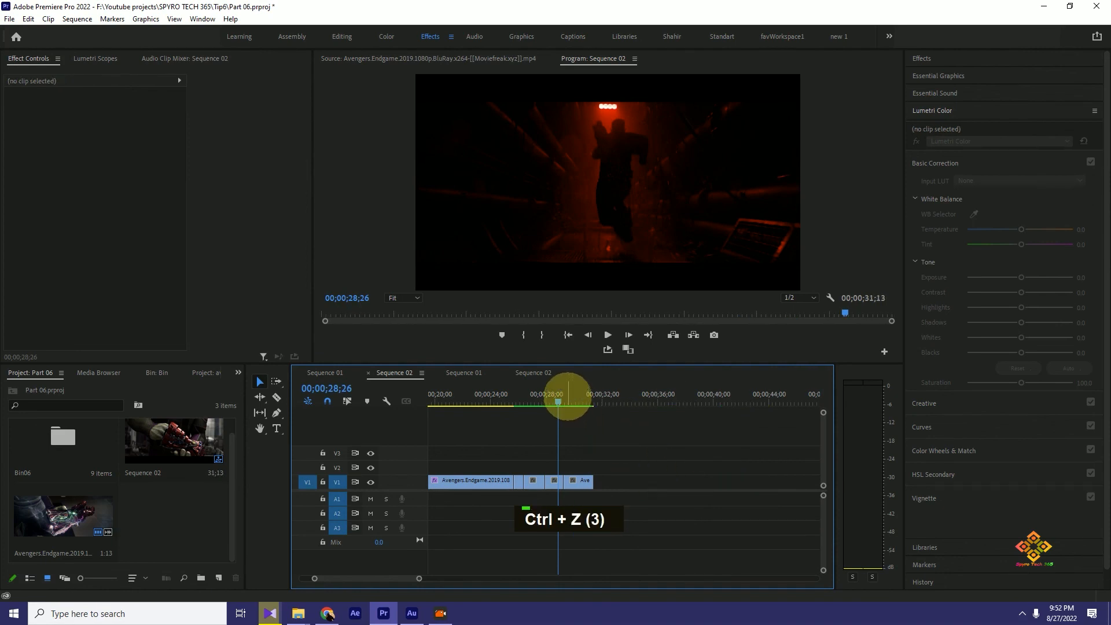
- Scrub the playhead back to 00;00;27;08, over the third clip from the end
click(550, 399)
mouse_move(553, 400)
mouse_down()
mouse_move(526, 398)
mouse_move(546, 401)
mouse_move(536, 399)
mouse_up()
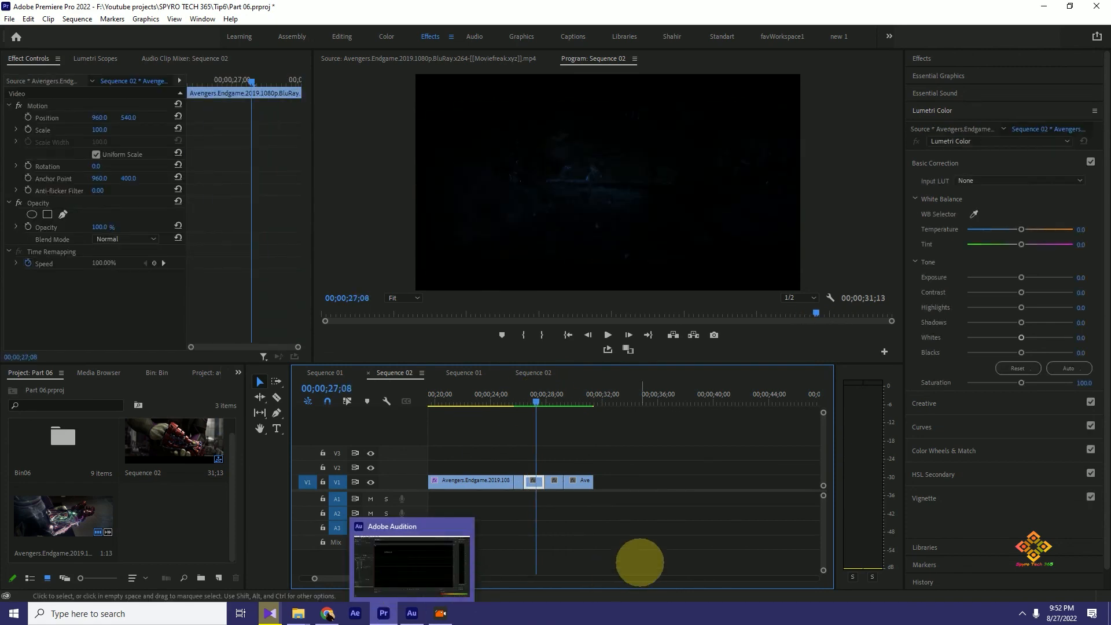
drag(364, 579, 353, 577)
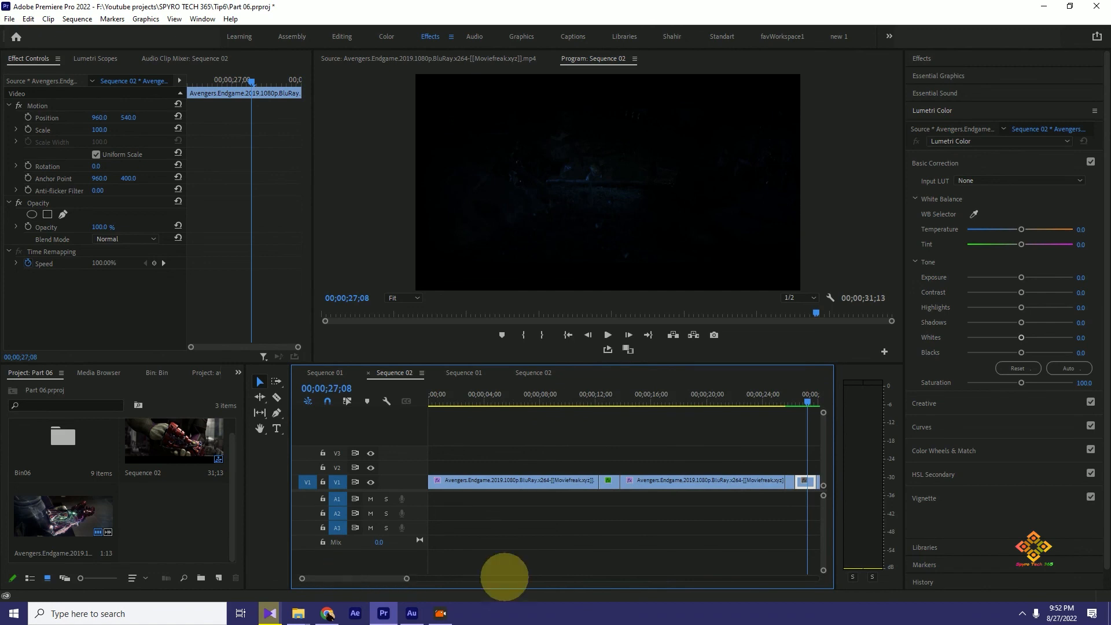